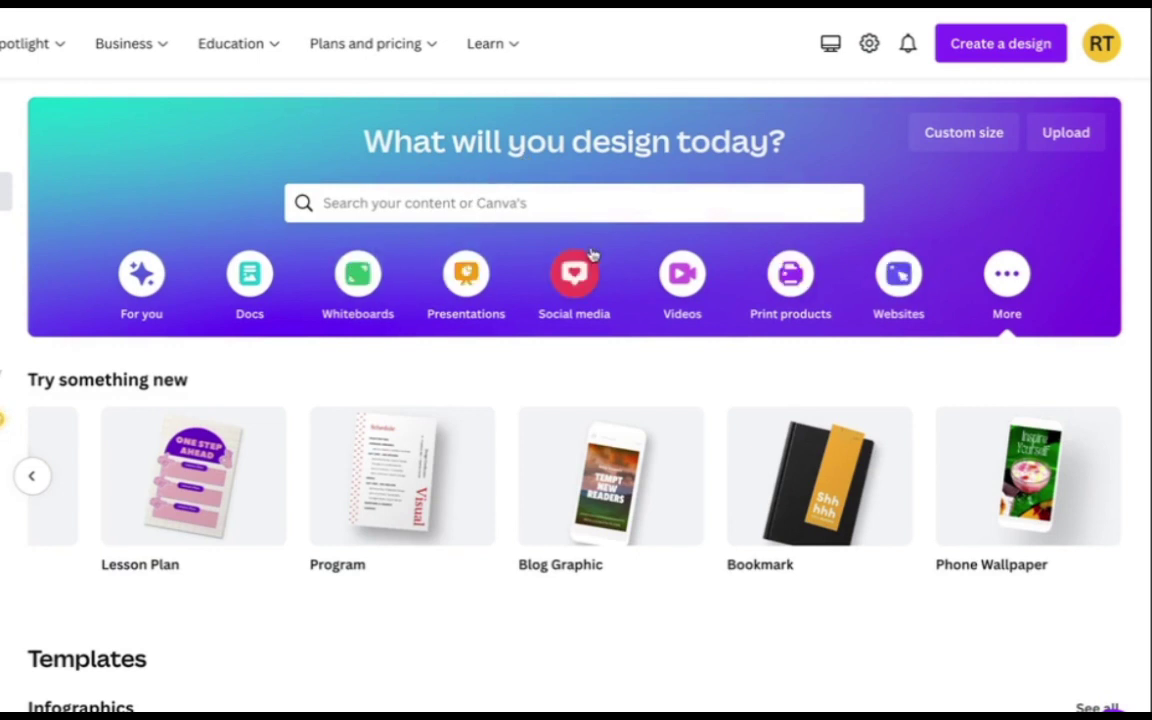
# Step: Open the Websites category and scroll through its rows of website templates
pyautogui.scroll(1, 1000, 303)
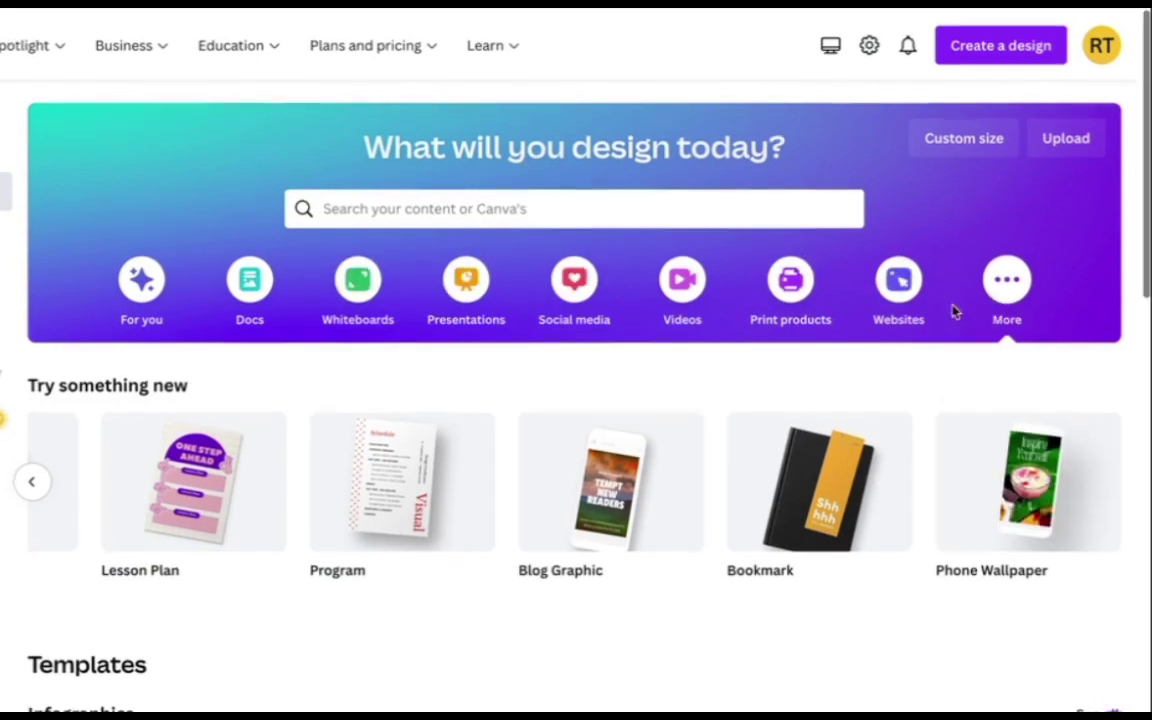
pyautogui.click(895, 285)
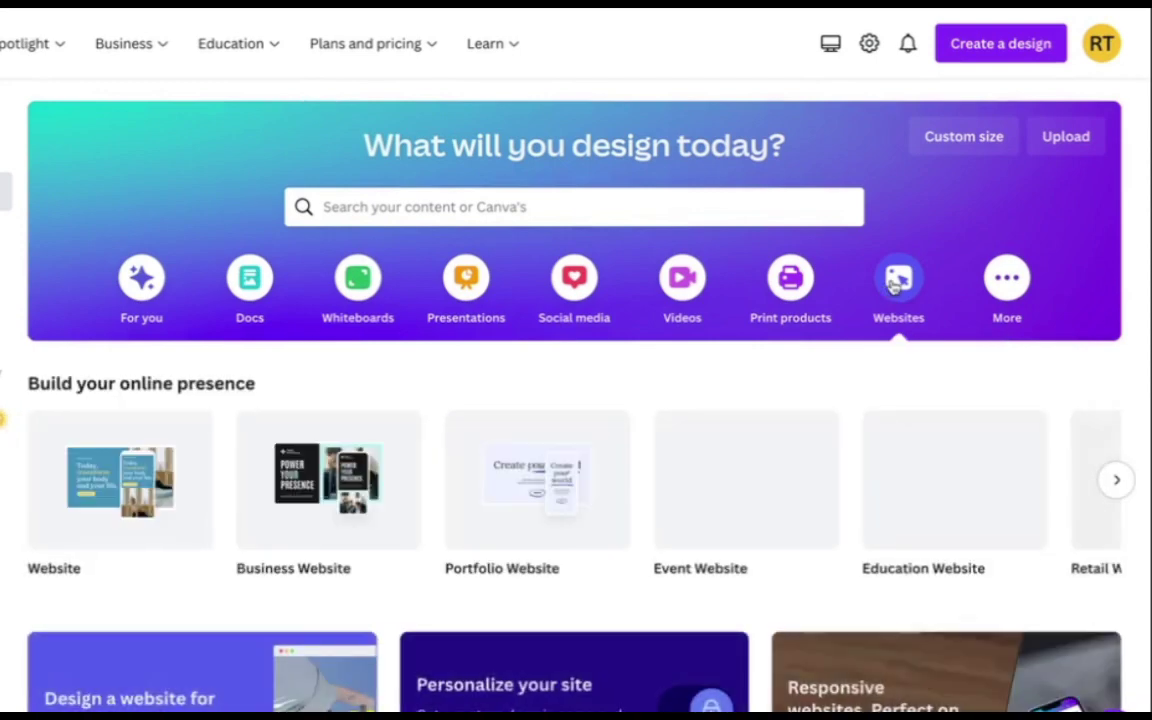
pyautogui.scroll(-5, 1000, 357)
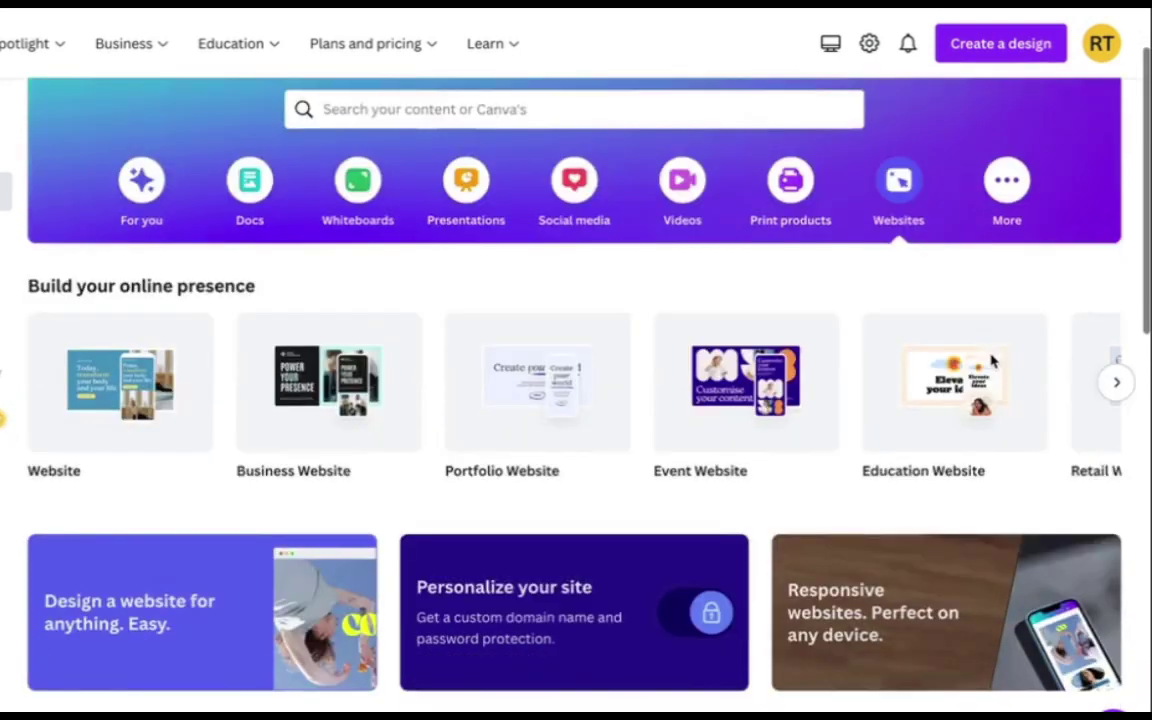
pyautogui.scroll(-3, 993, 360)
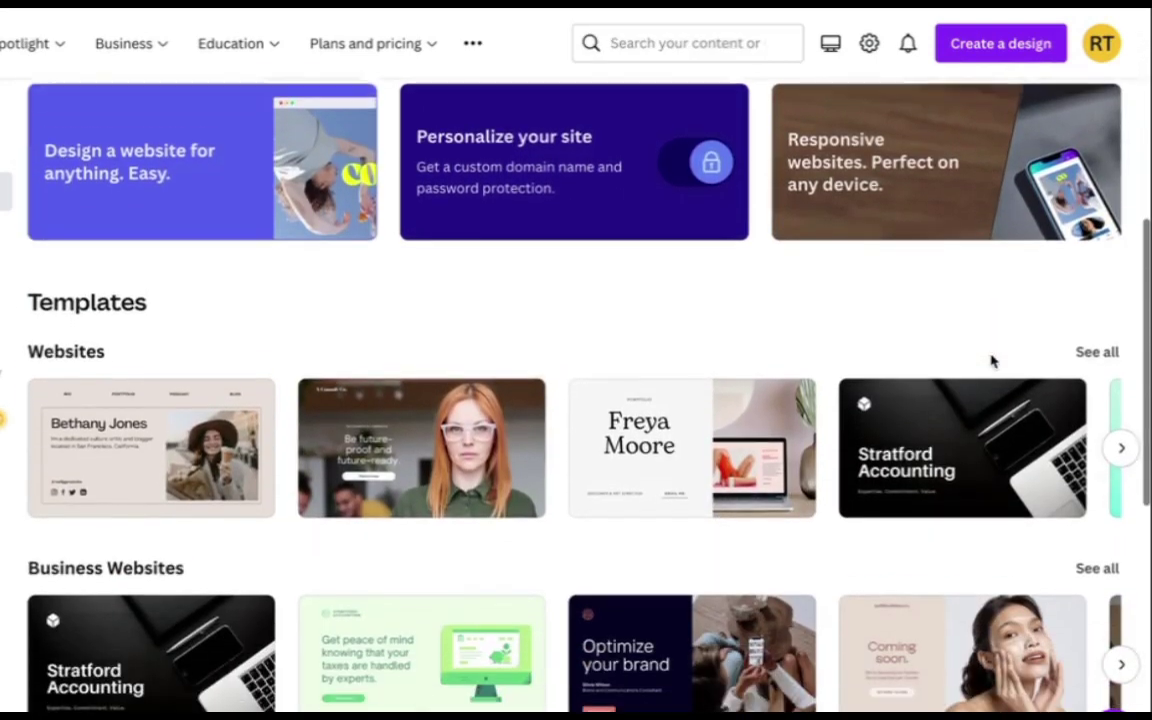
pyautogui.scroll(-5, 993, 362)
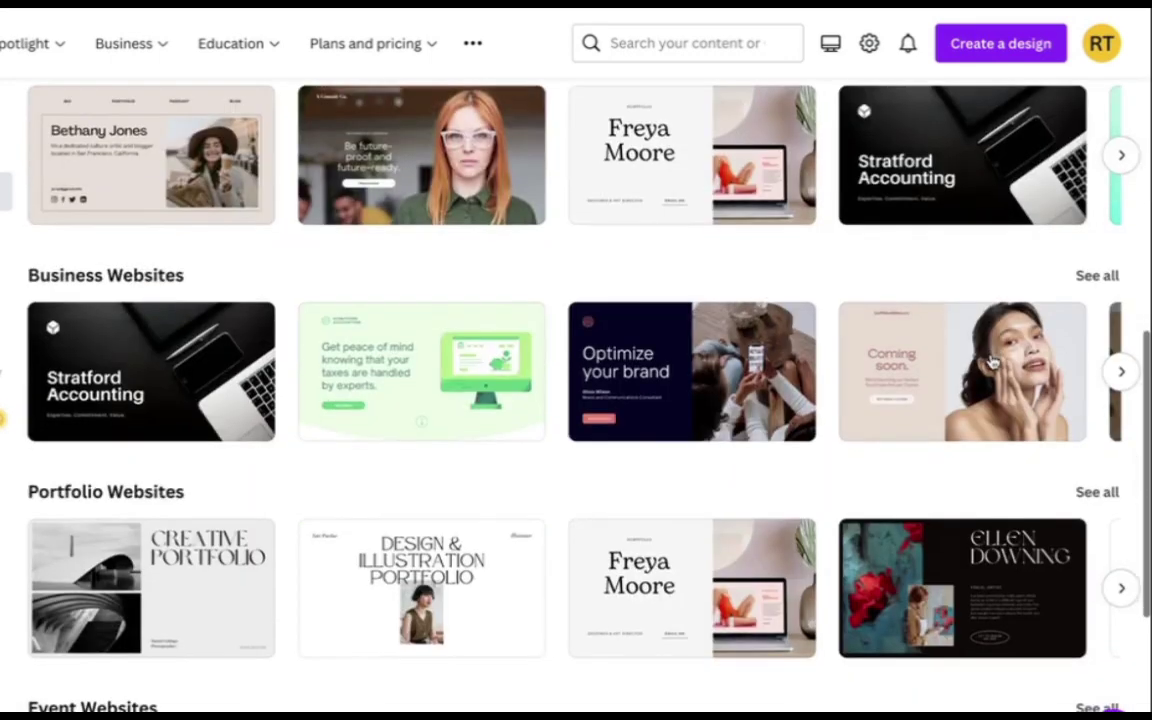
pyautogui.scroll(-1, 993, 362)
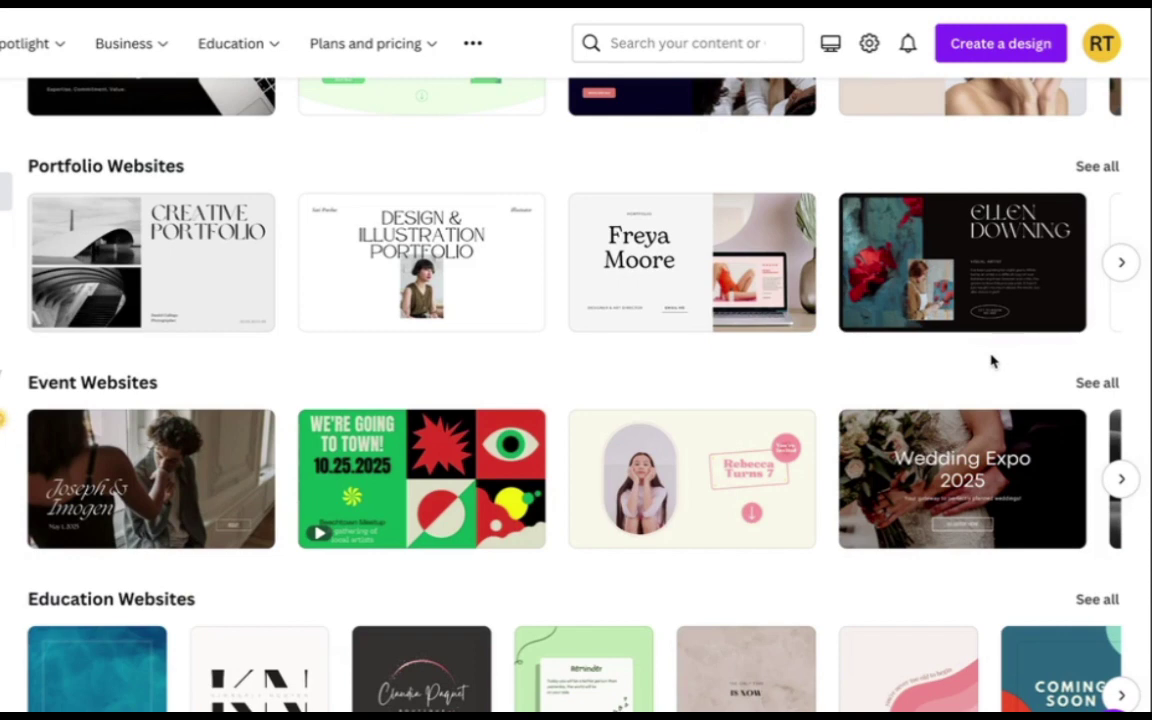
# Step: Advance the Websites template carousel twice to see more designs
pyautogui.scroll(2, 990, 361)
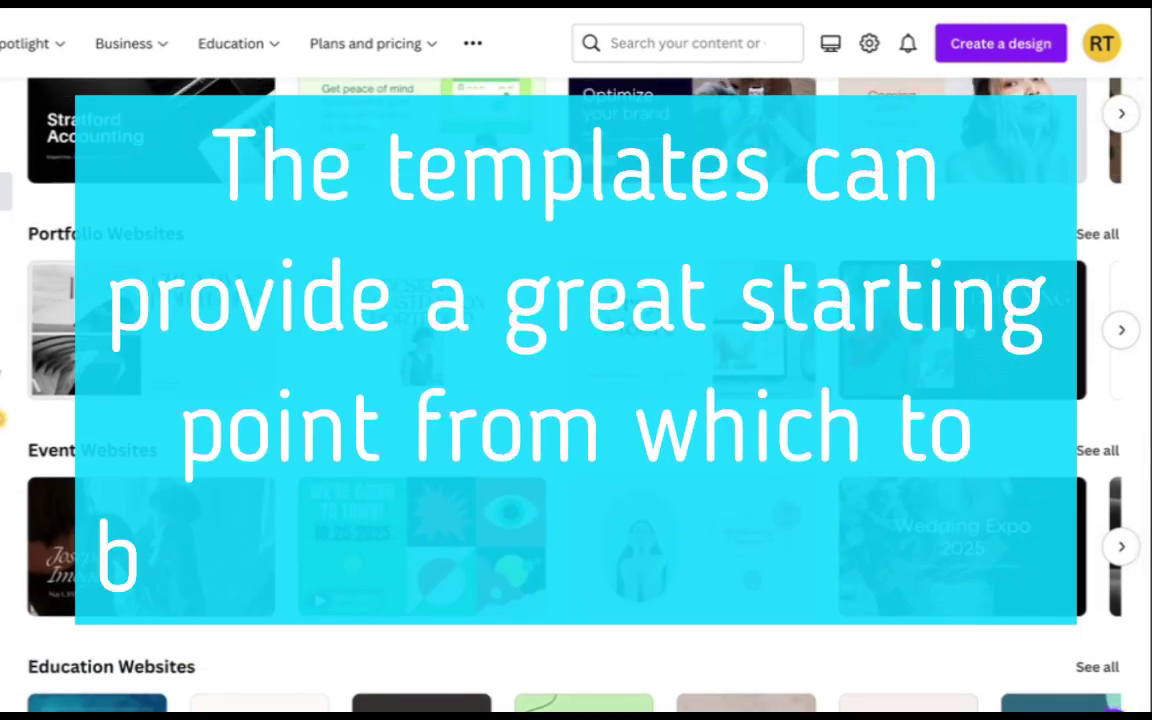
pyautogui.scroll(5, 1122, 326)
pyautogui.click(1122, 322)
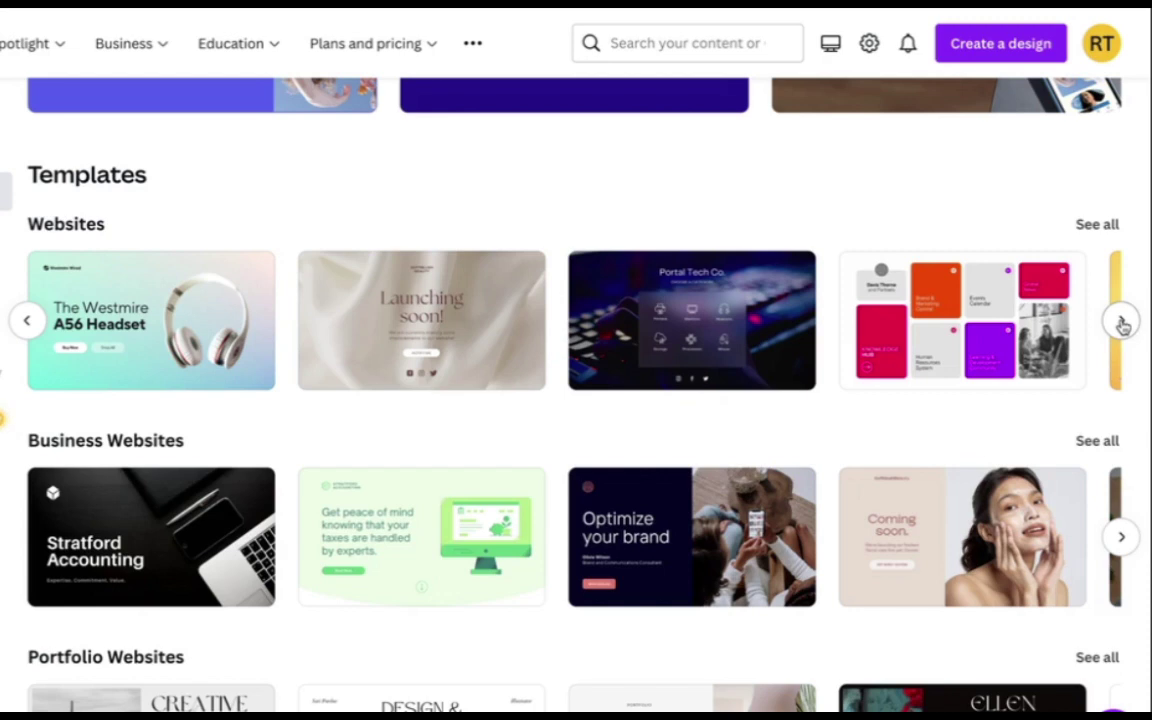
pyautogui.click(1121, 321)
pyautogui.scroll(-3, 1100, 400)
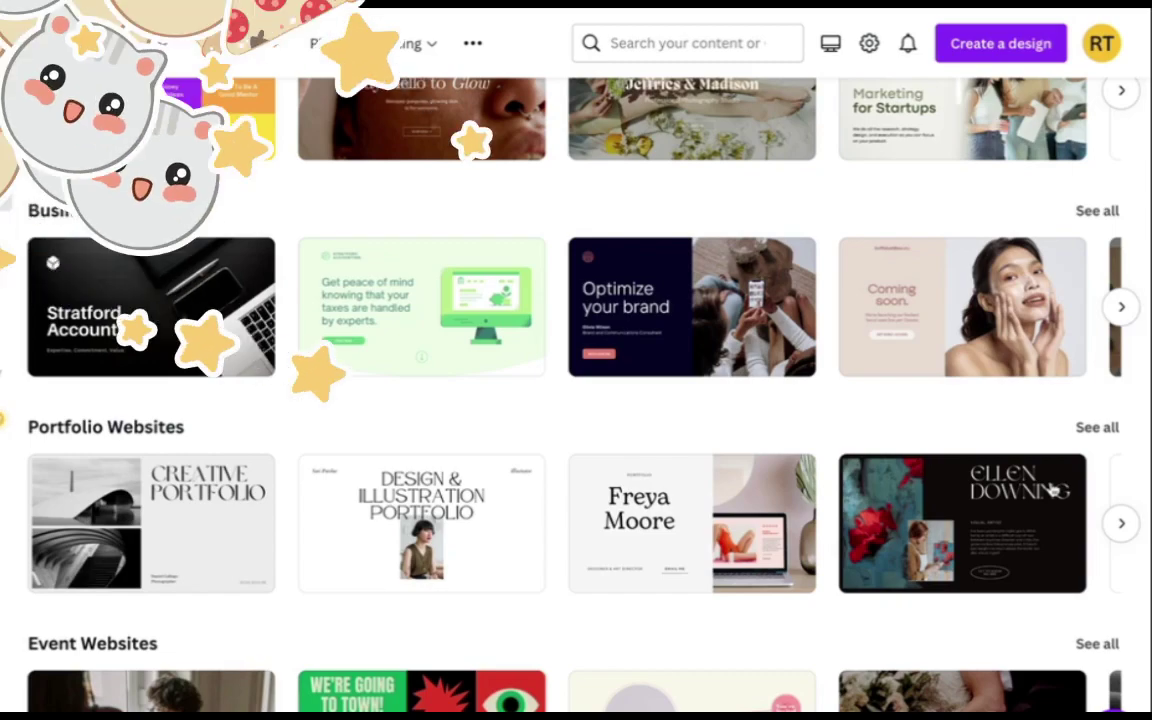
# Step: Scroll through the website templates to find the Polabooks Online bookstore template
pyautogui.scroll(-2, 724, 417)
pyautogui.scroll(-1, 724, 417)
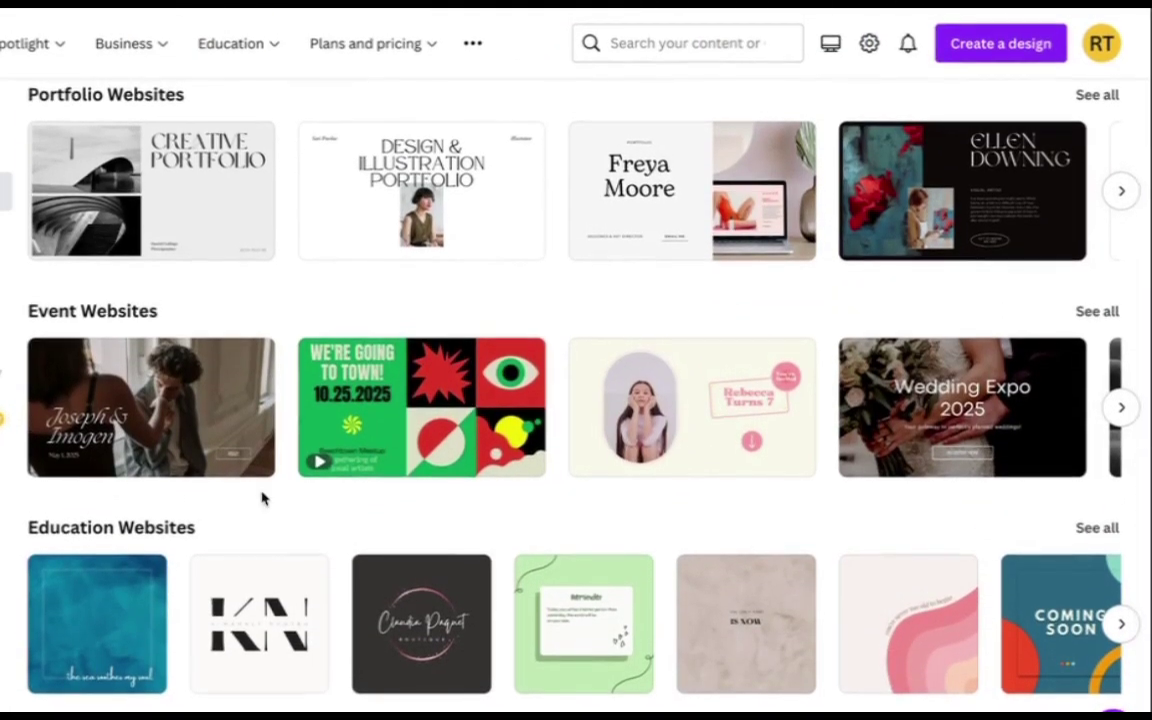
pyautogui.scroll(2, 298, 406)
pyautogui.scroll(6, 298, 410)
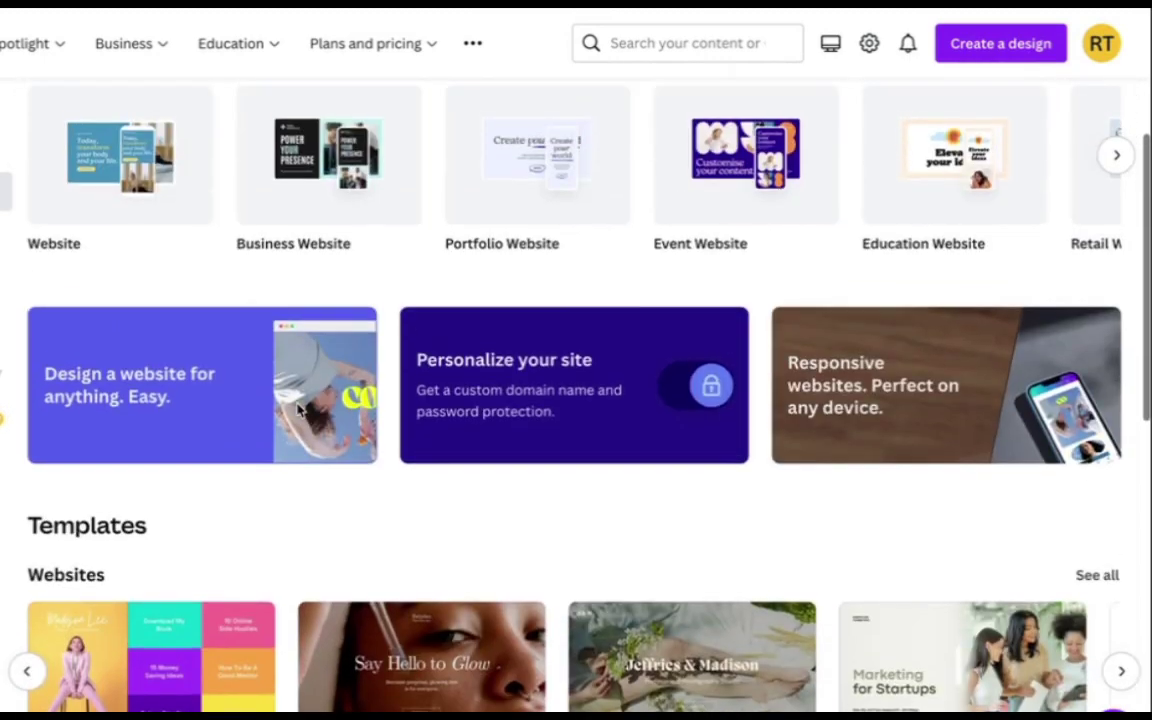
pyautogui.scroll(-3, 496, 517)
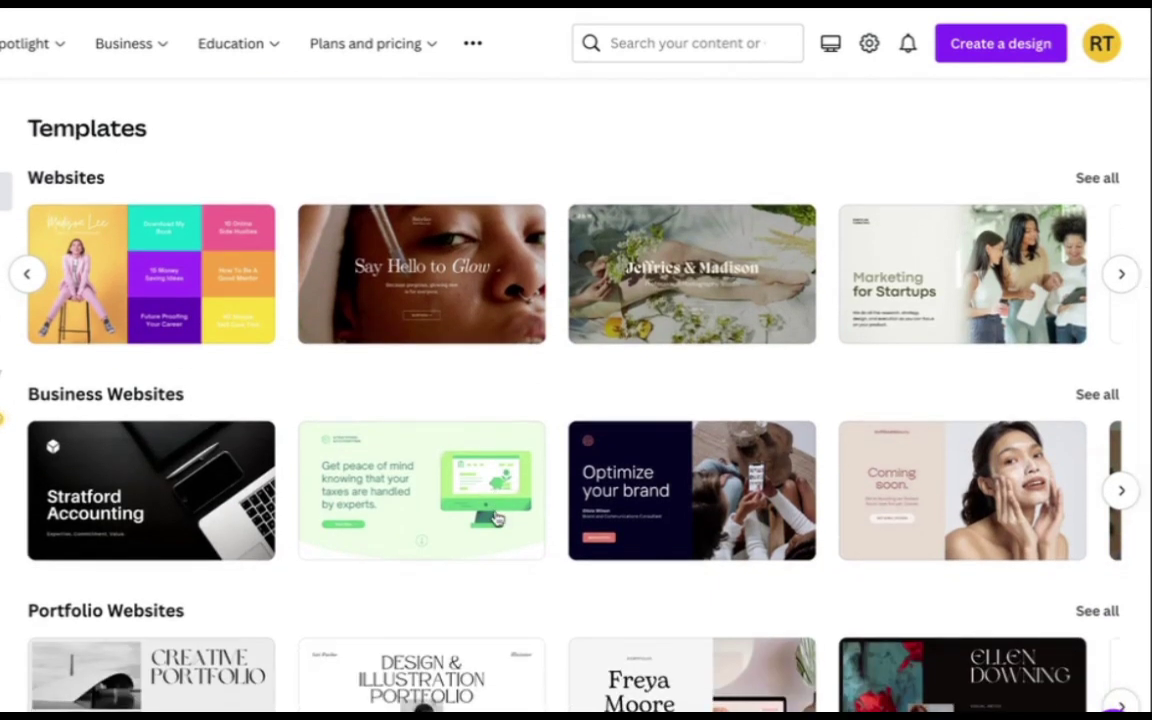
pyautogui.scroll(1, 497, 518)
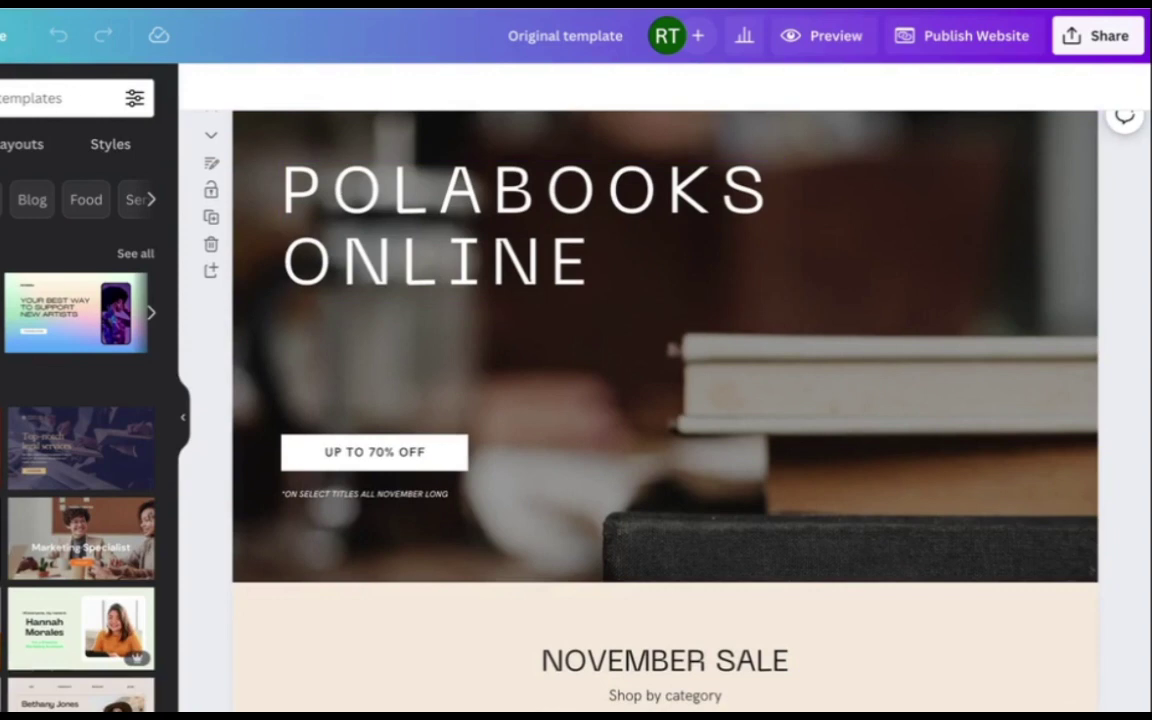
# Step: Clear recent template searches and scroll through the hero, November Sale and store sections
pyautogui.click(60, 98)
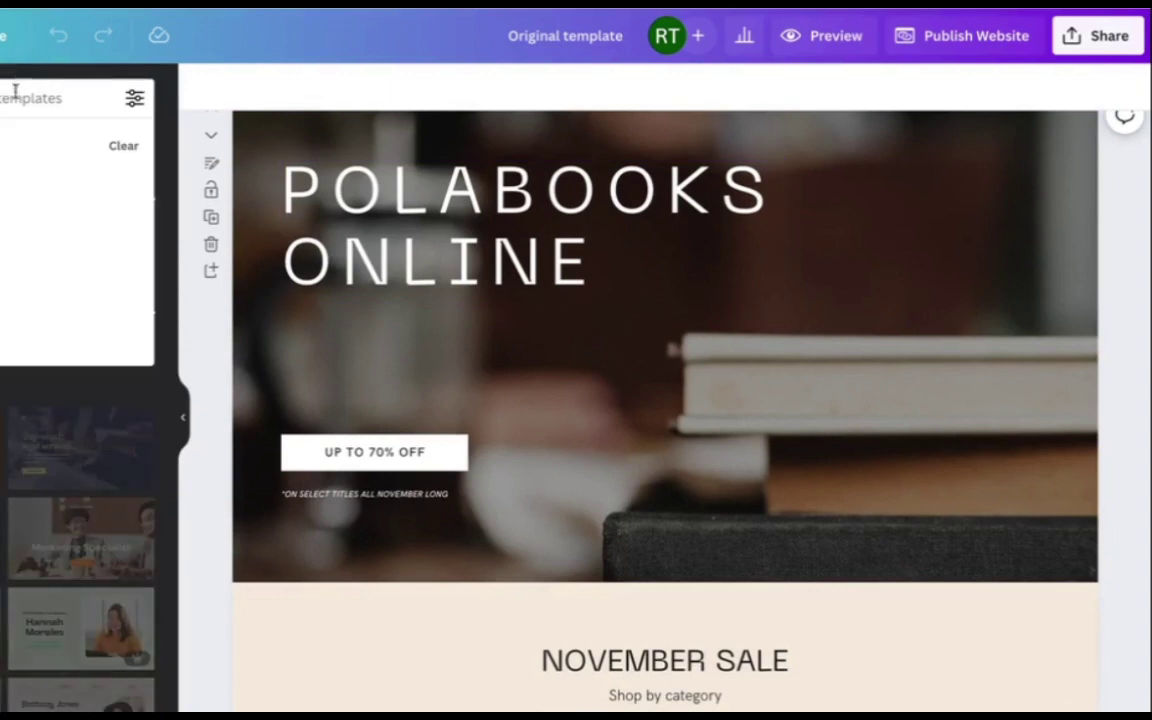
pyautogui.click(124, 146)
pyautogui.scroll(-3, 1054, 275)
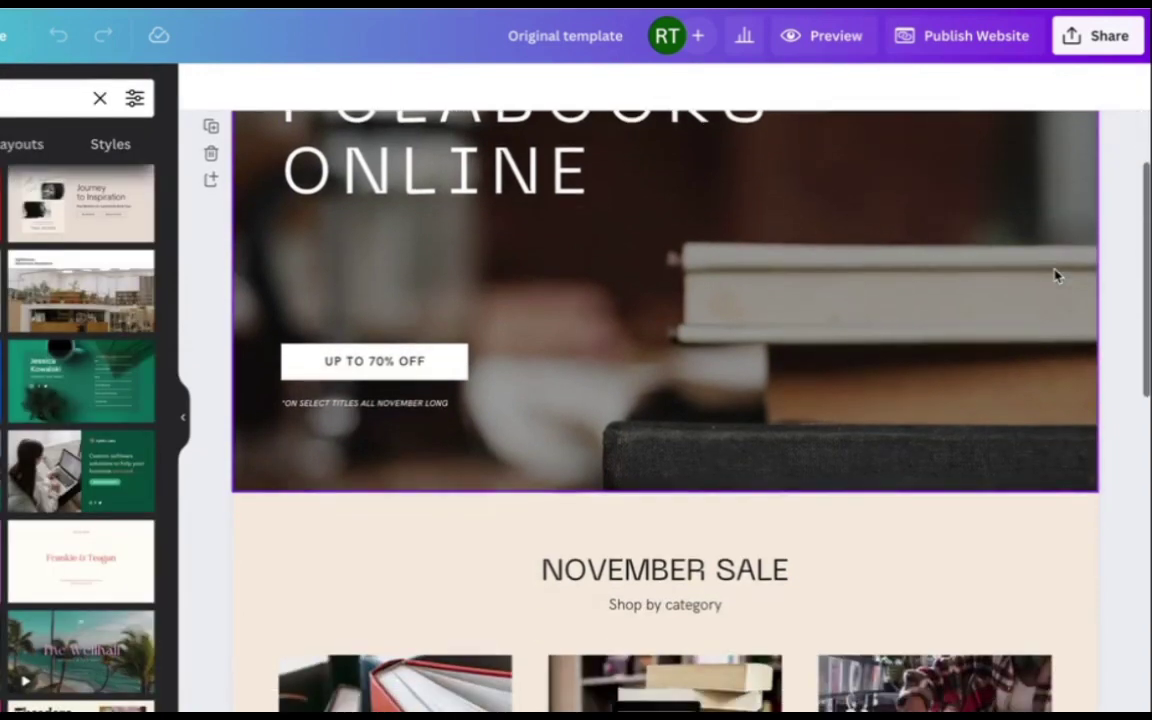
pyautogui.scroll(-5, 1054, 275)
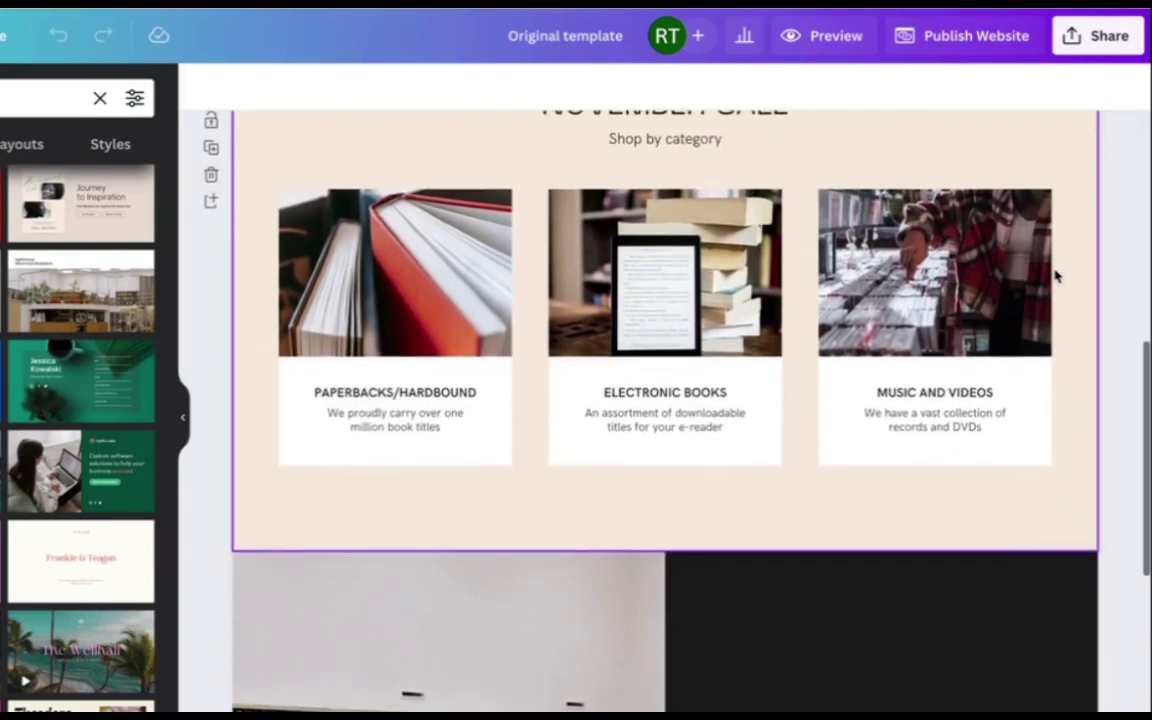
pyautogui.scroll(2, 1054, 275)
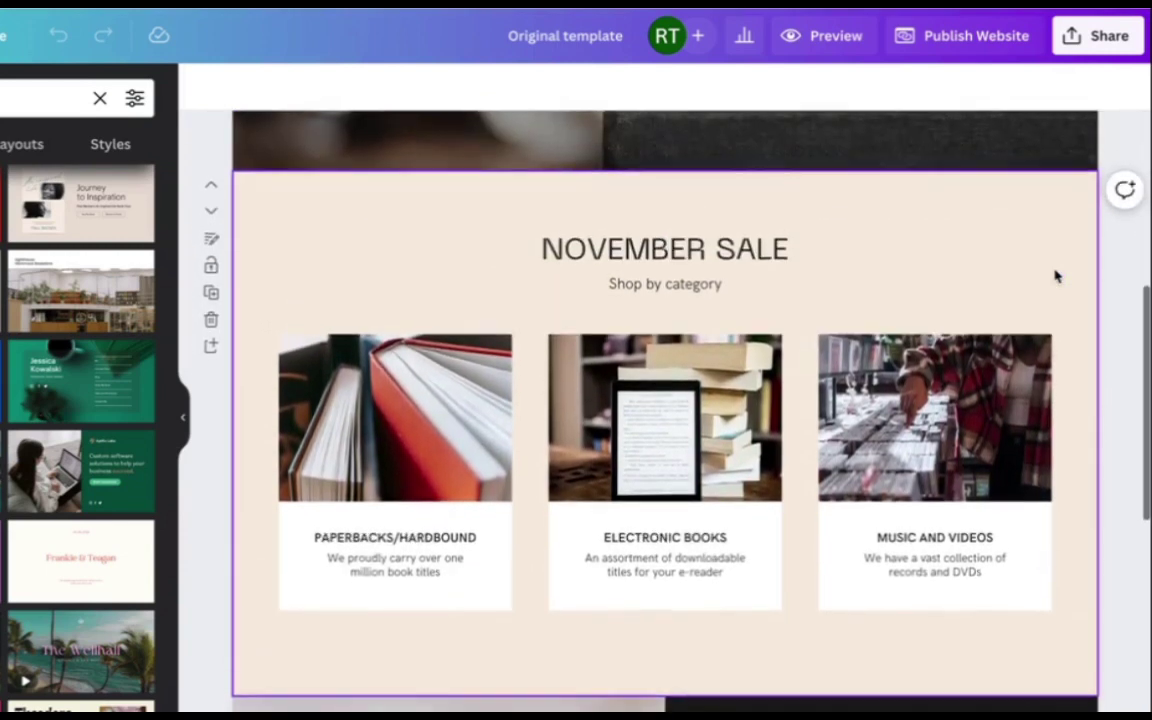
pyautogui.scroll(-2, 1054, 275)
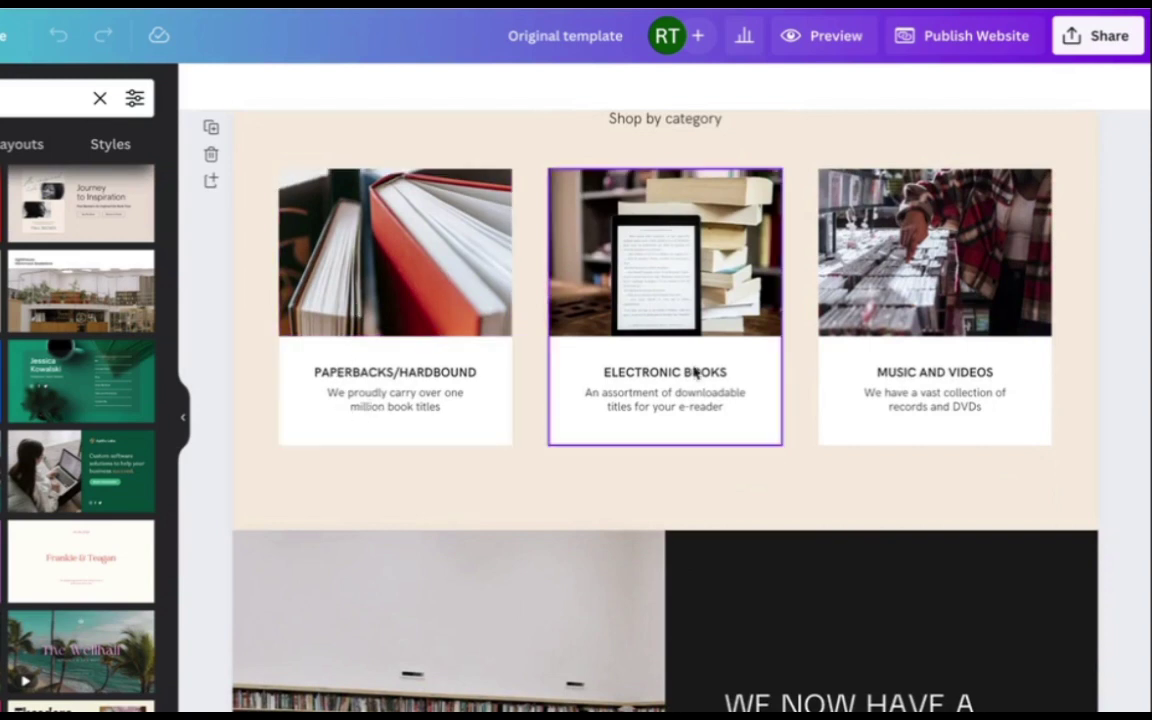
pyautogui.scroll(-4, 987, 372)
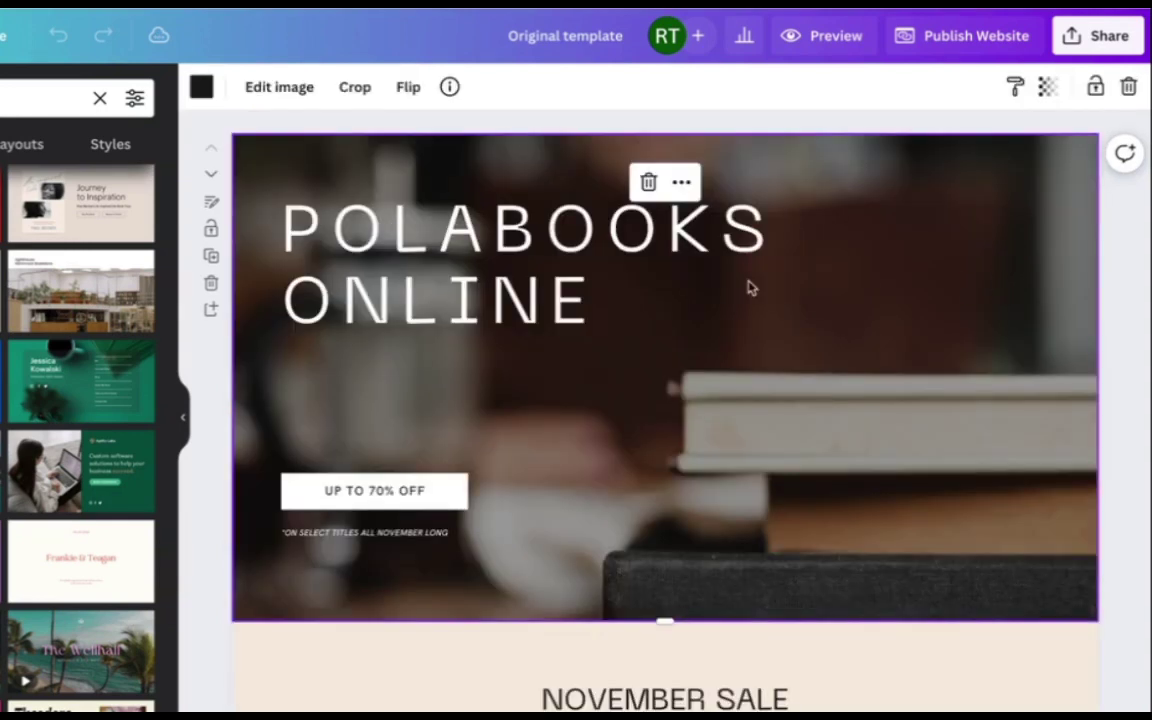
# Step: Inspect the UP TO 70% OFF button's link settings, then close them without adding a link
pyautogui.click(458, 270)
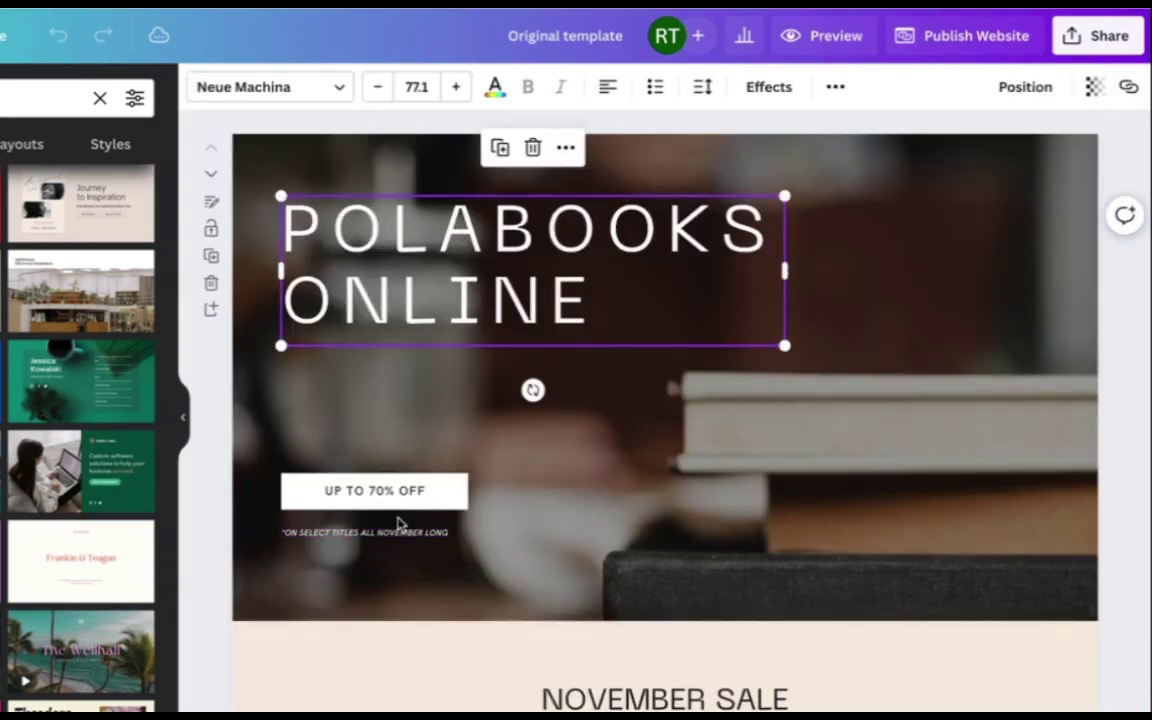
pyautogui.click(880, 300)
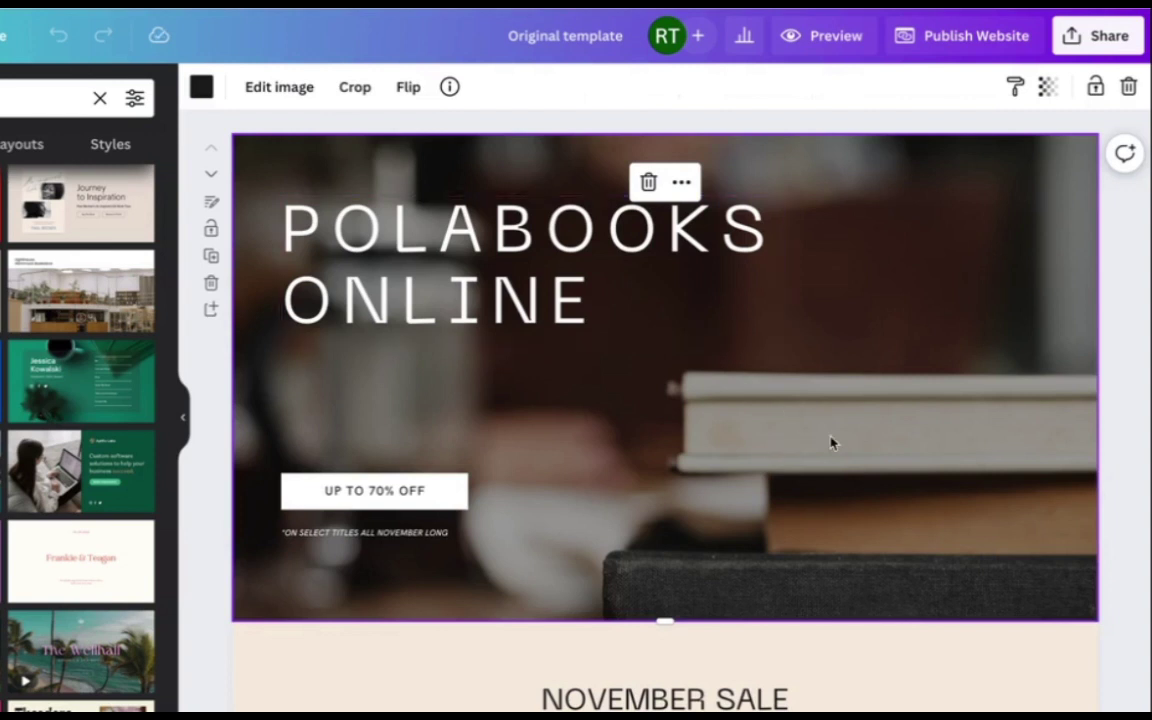
pyautogui.click(385, 492)
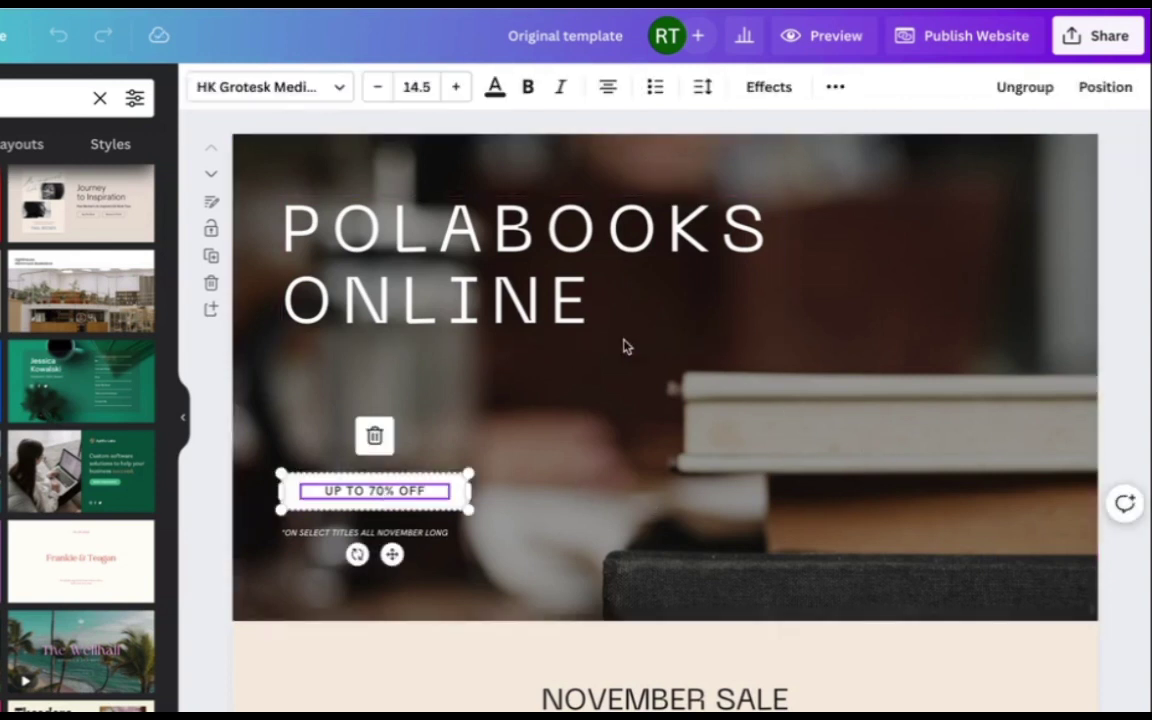
pyautogui.click(837, 89)
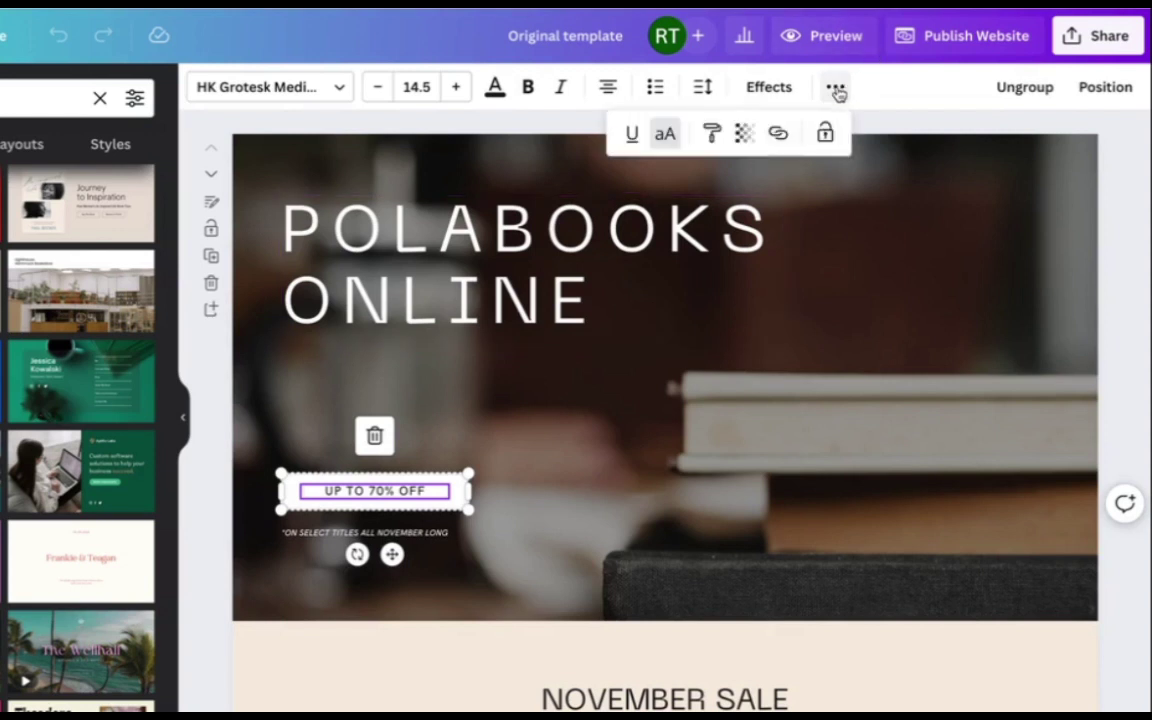
pyautogui.click(778, 134)
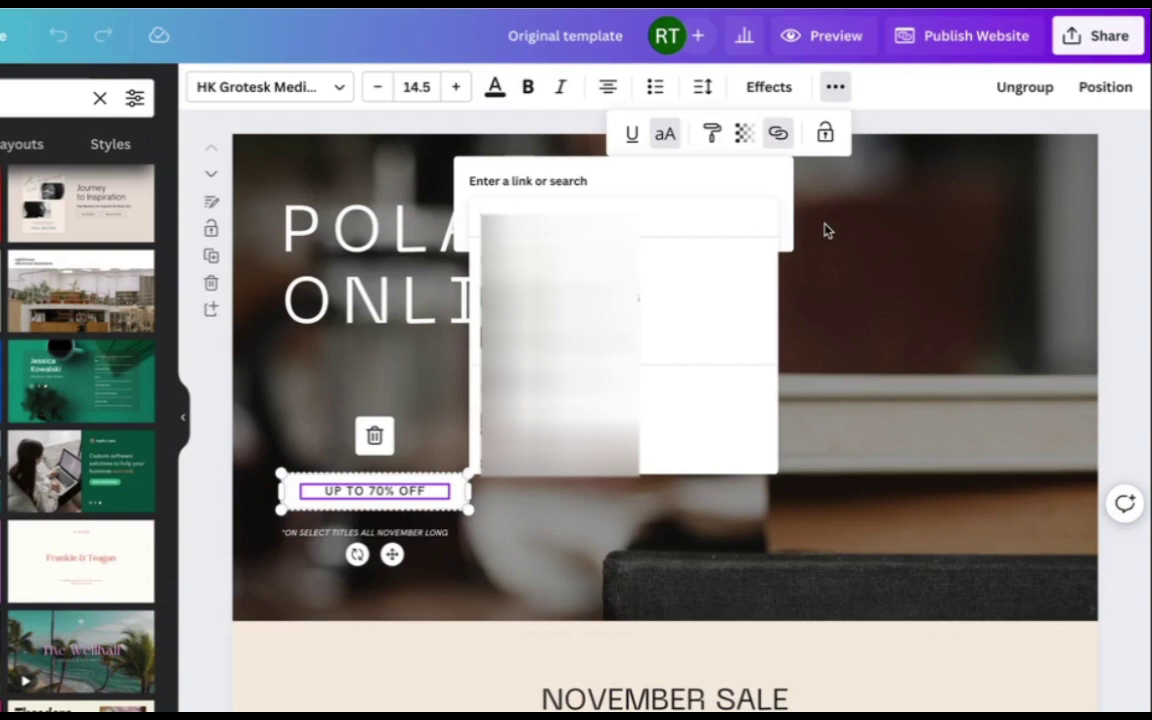
pyautogui.click(893, 342)
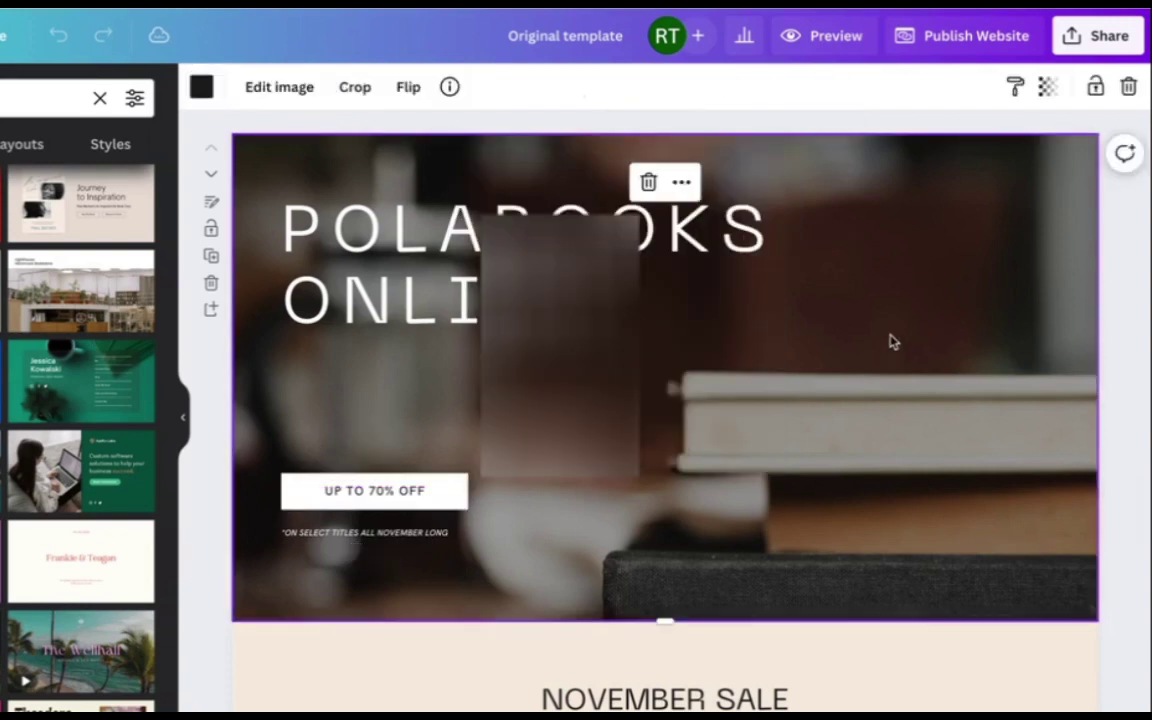
pyautogui.scroll(-3, 893, 342)
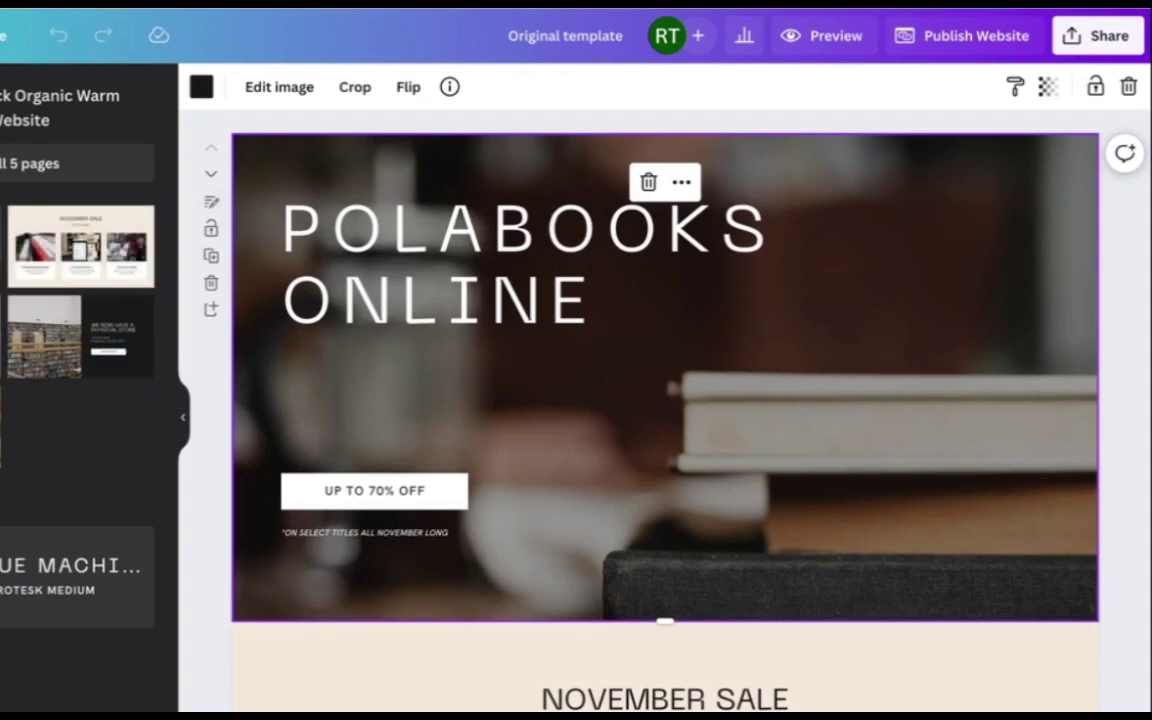
# Step: Add an Upcoming Events page after the store section, then switch to the Bear Cub Books design
pyautogui.scroll(-10, 753, 357)
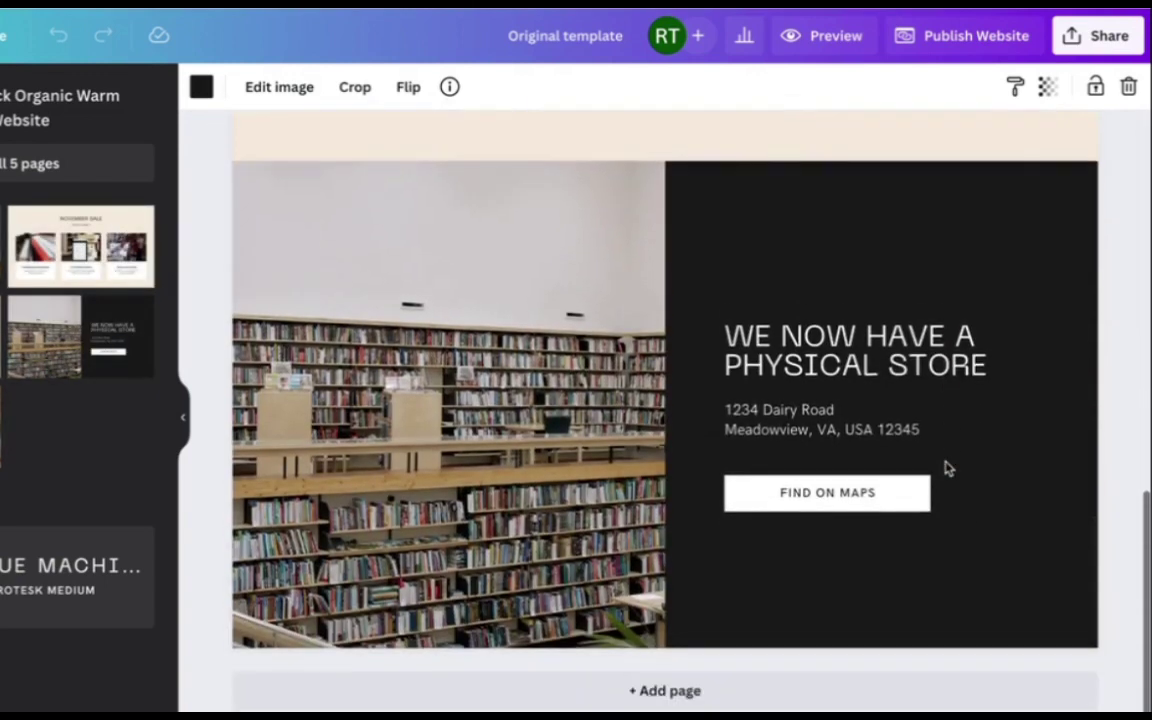
pyautogui.click(679, 690)
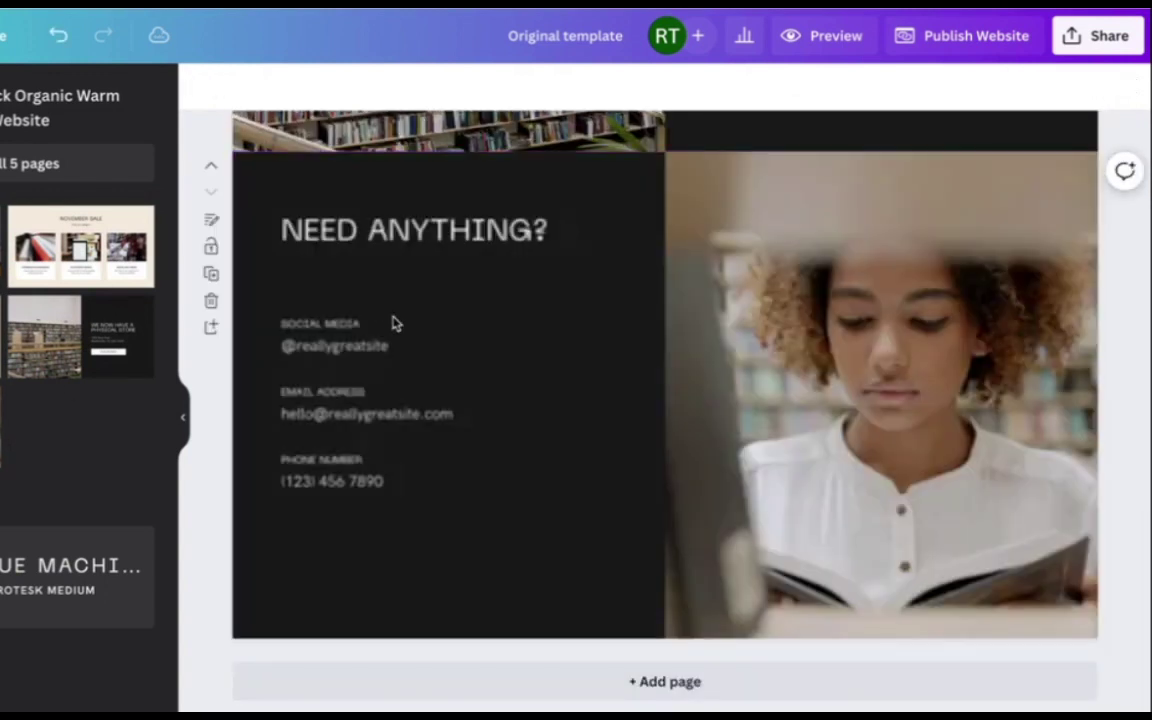
pyautogui.click(838, 316)
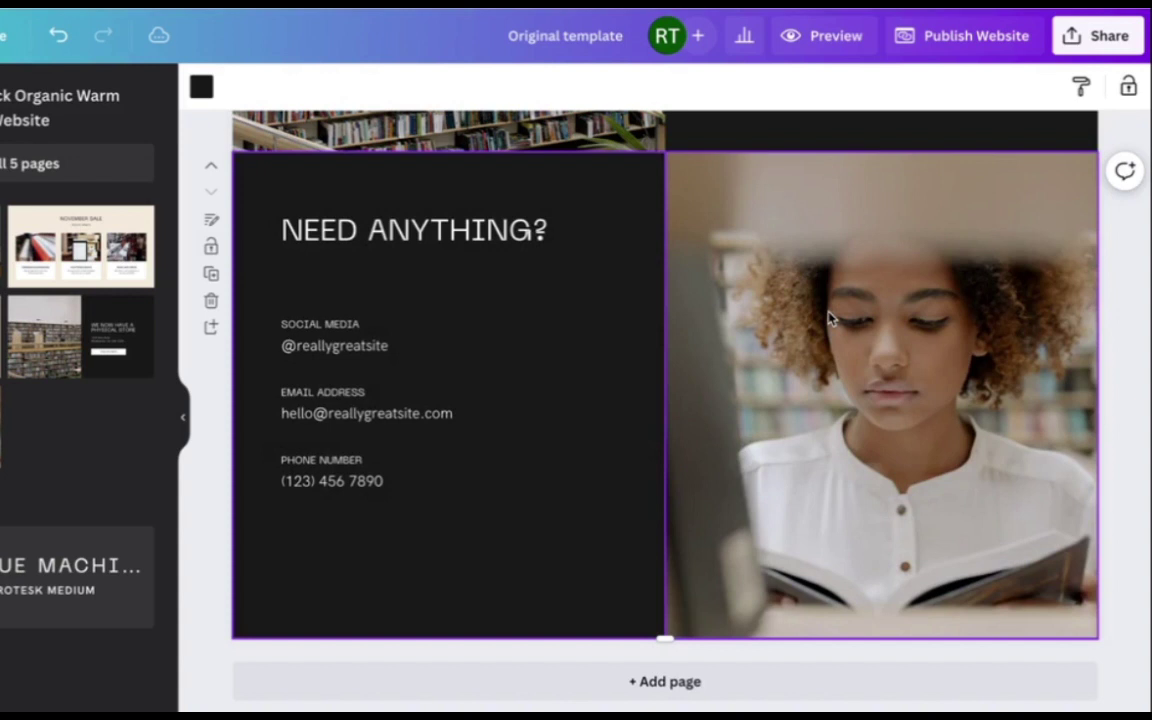
pyautogui.click(662, 681)
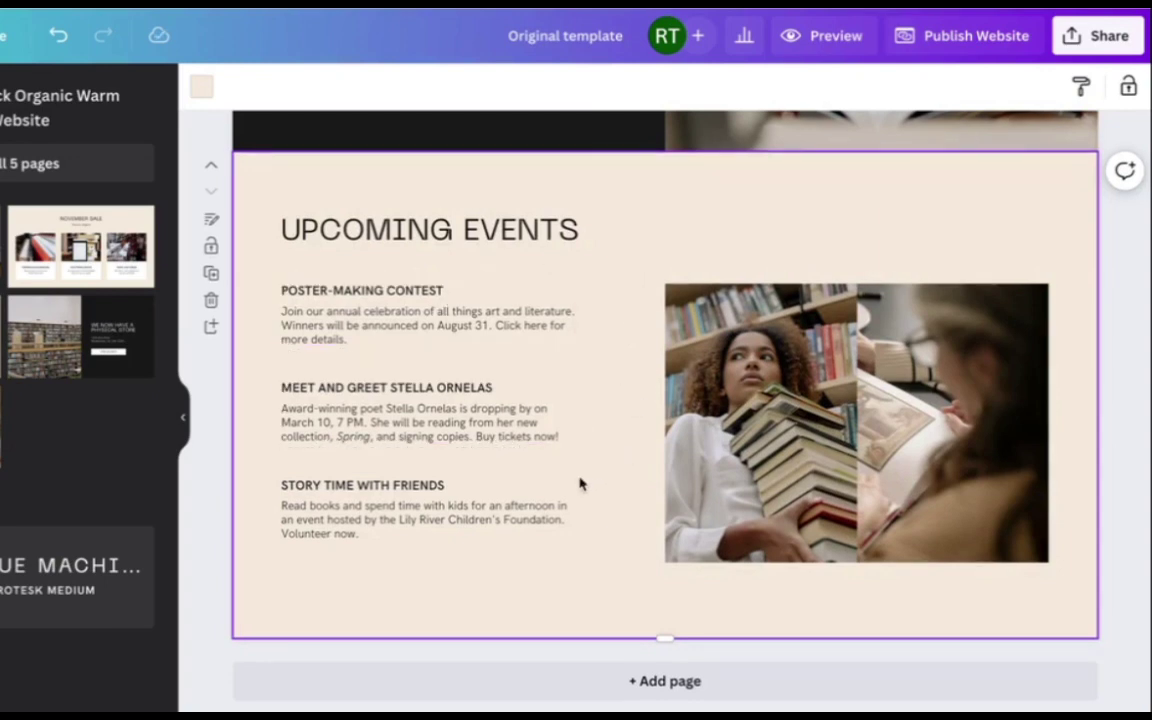
pyautogui.scroll(2, 607, 388)
pyautogui.scroll(10, 607, 388)
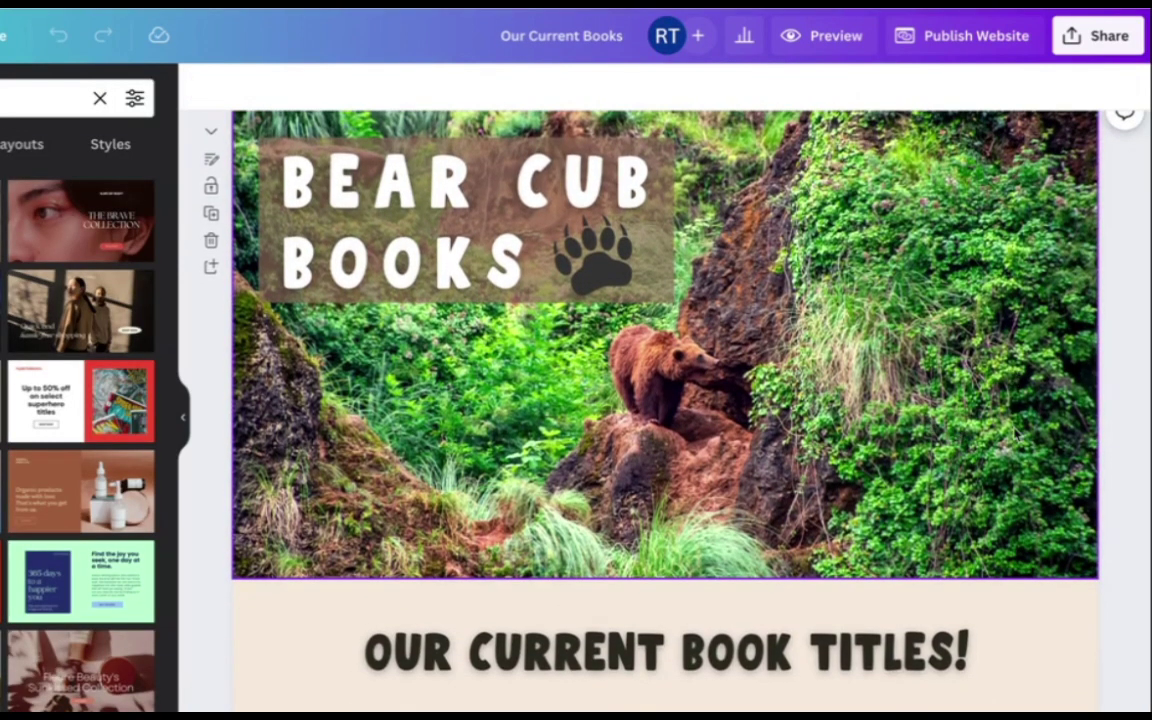
pyautogui.click(824, 226)
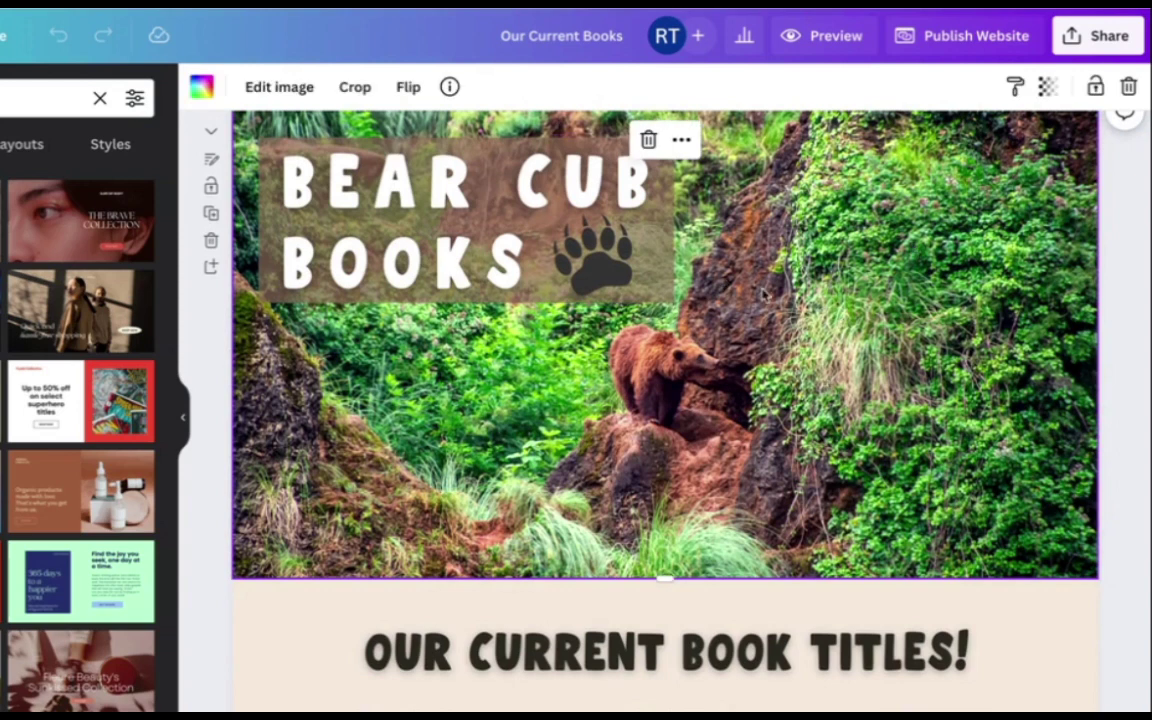
pyautogui.scroll(-2, 764, 330)
pyautogui.scroll(-1, 768, 367)
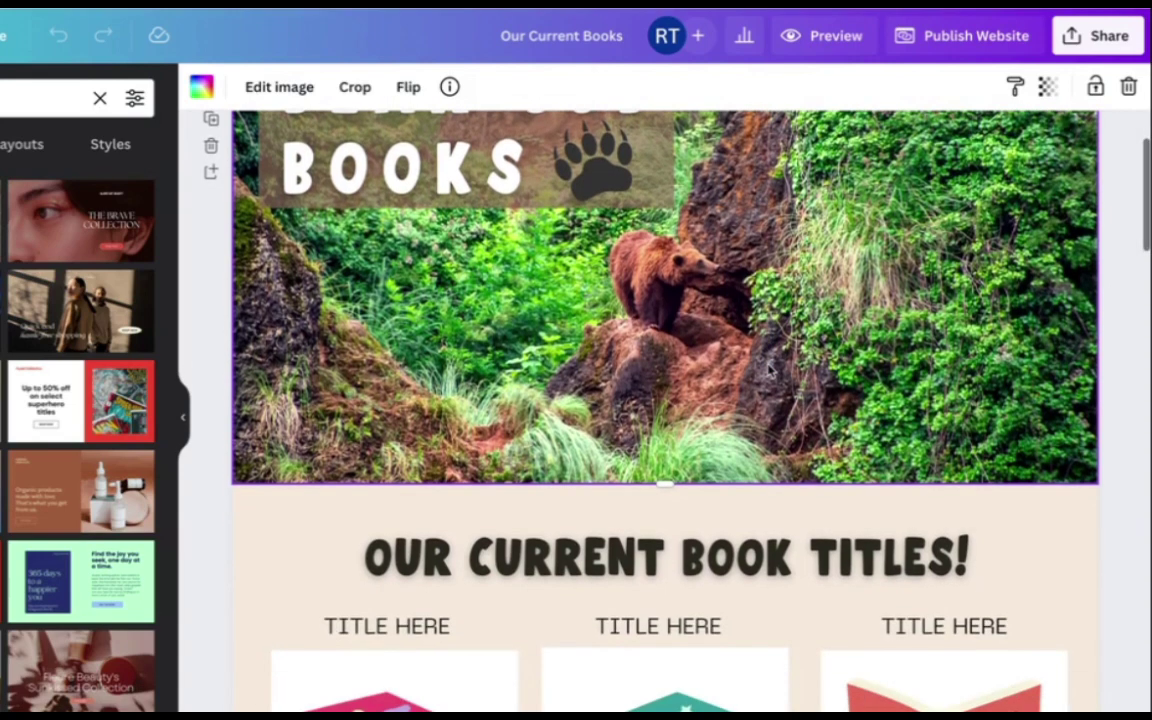
pyautogui.scroll(-1, 768, 370)
pyautogui.scroll(-1, 768, 370)
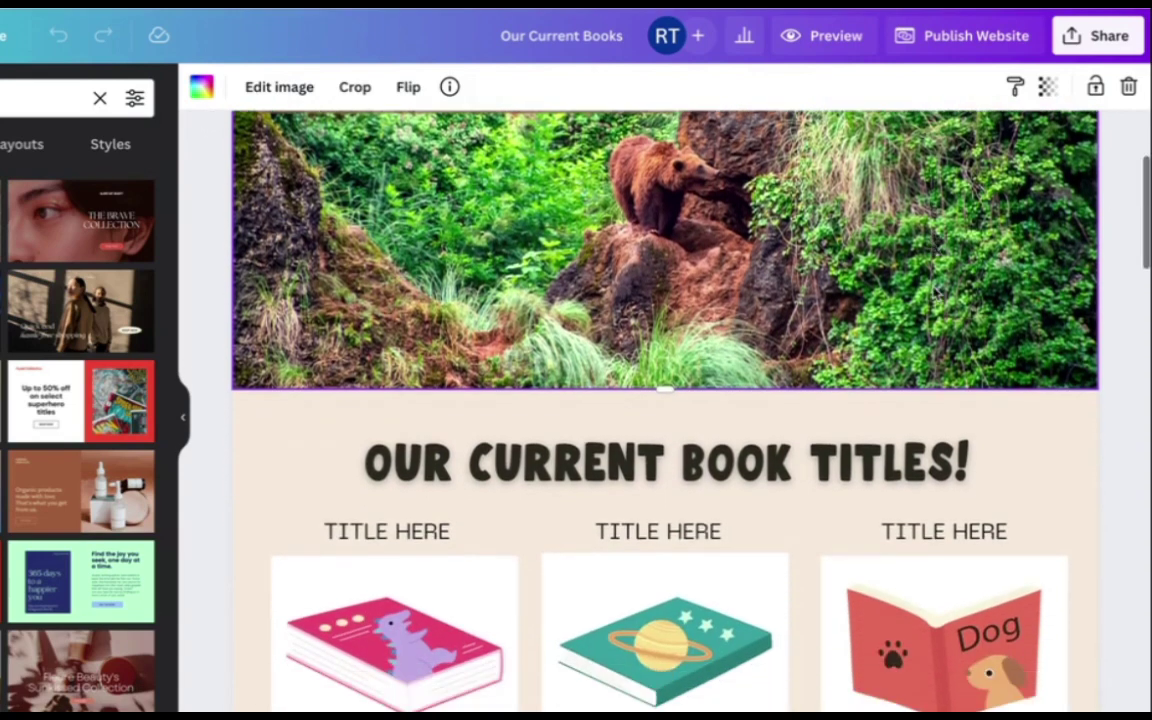
pyautogui.scroll(-3, 1046, 468)
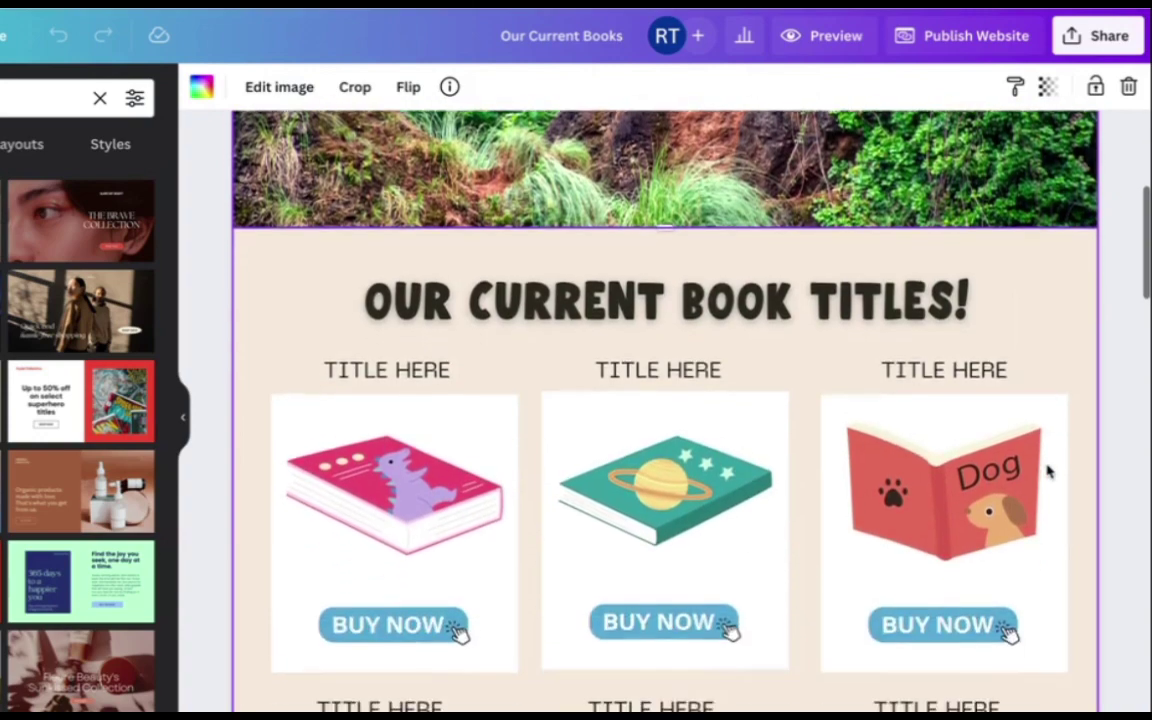
pyautogui.scroll(-1, 1048, 470)
pyautogui.scroll(8, 1077, 560)
pyautogui.scroll(-12, 985, 250)
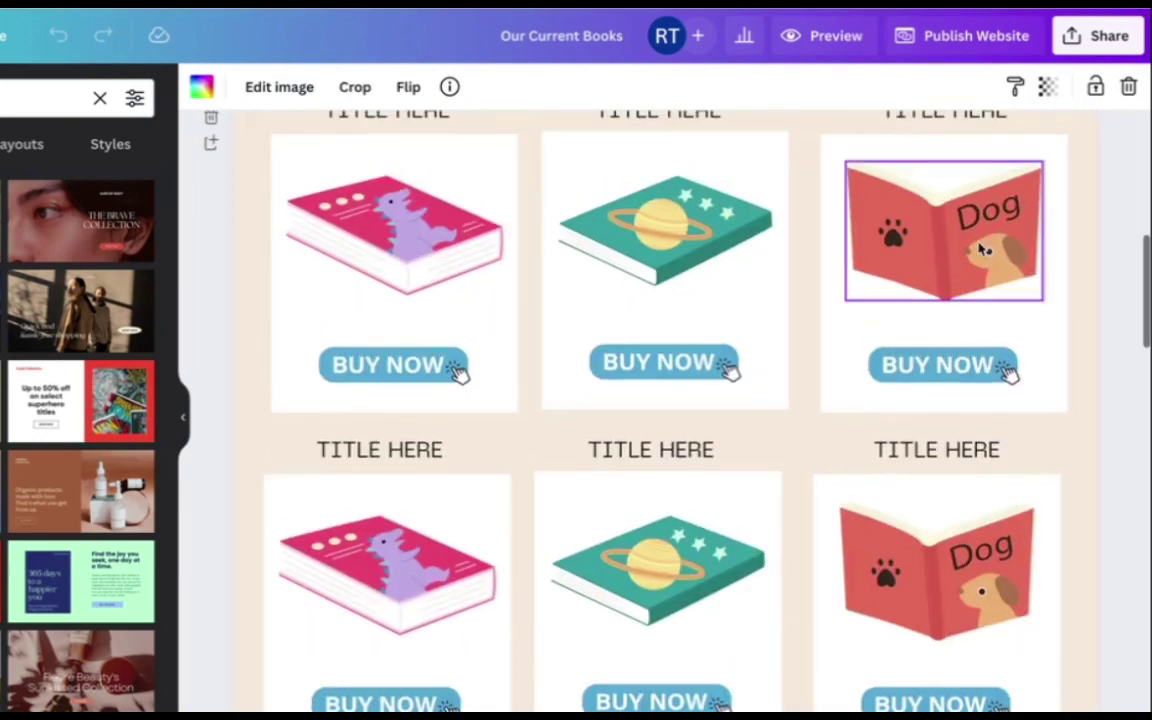
pyautogui.click(985, 250)
pyautogui.click(579, 272)
pyautogui.click(429, 267)
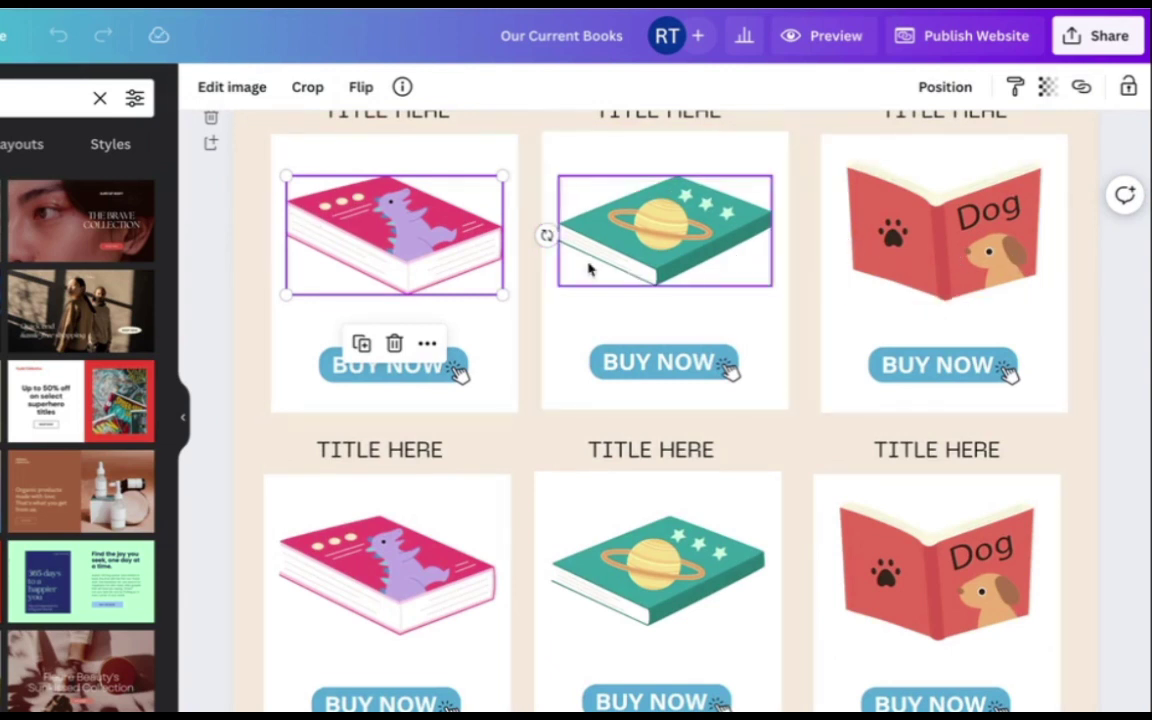
# Step: Select the pink, planet and dog books' BUY NOW buttons and illustrations
pyautogui.click(620, 373)
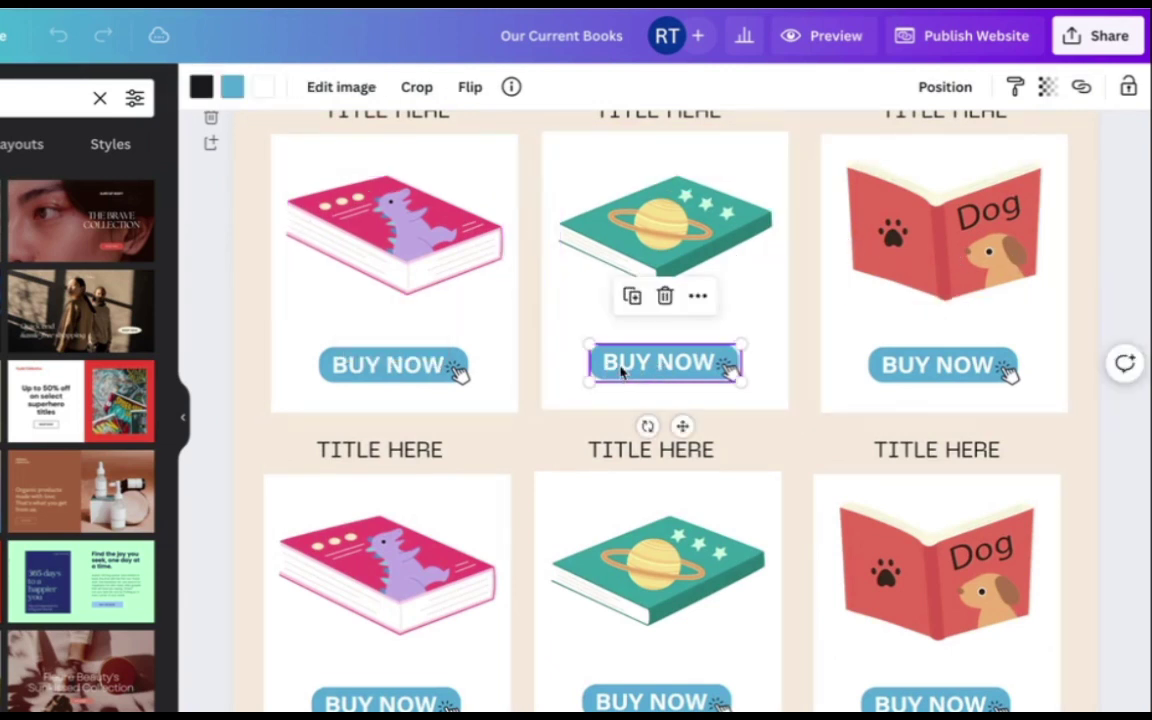
pyautogui.click(332, 370)
pyautogui.click(938, 372)
pyautogui.scroll(-4, 945, 400)
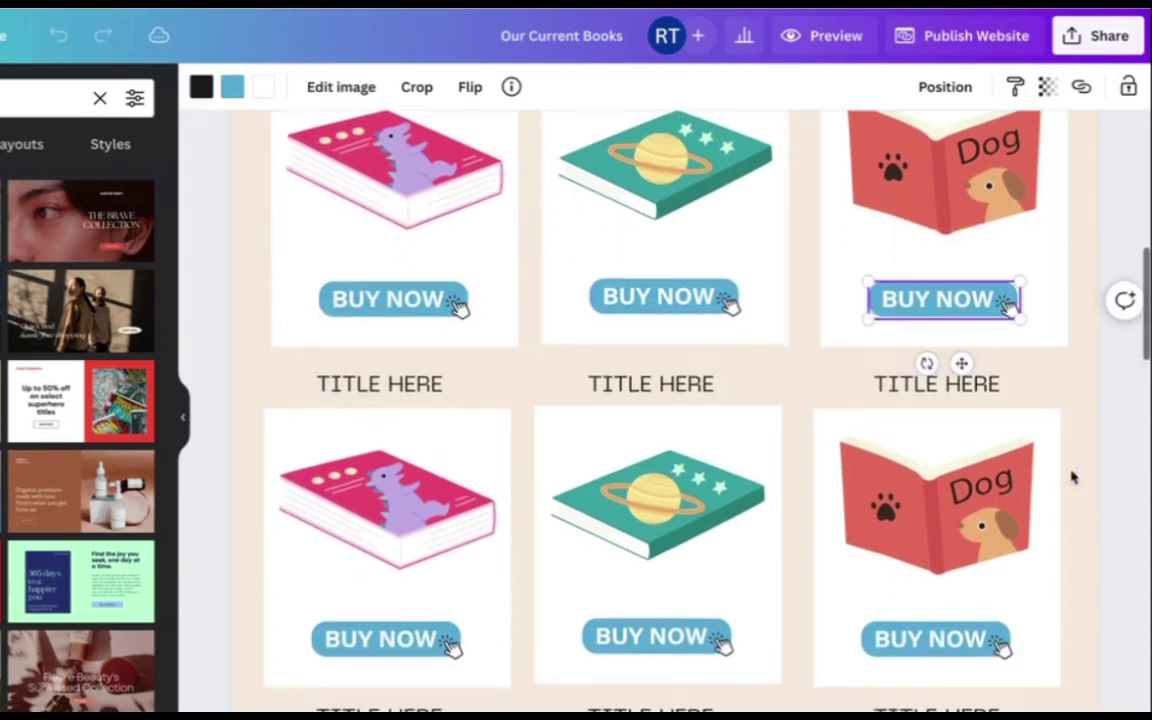
pyautogui.click(940, 425)
pyautogui.click(656, 372)
pyautogui.click(391, 401)
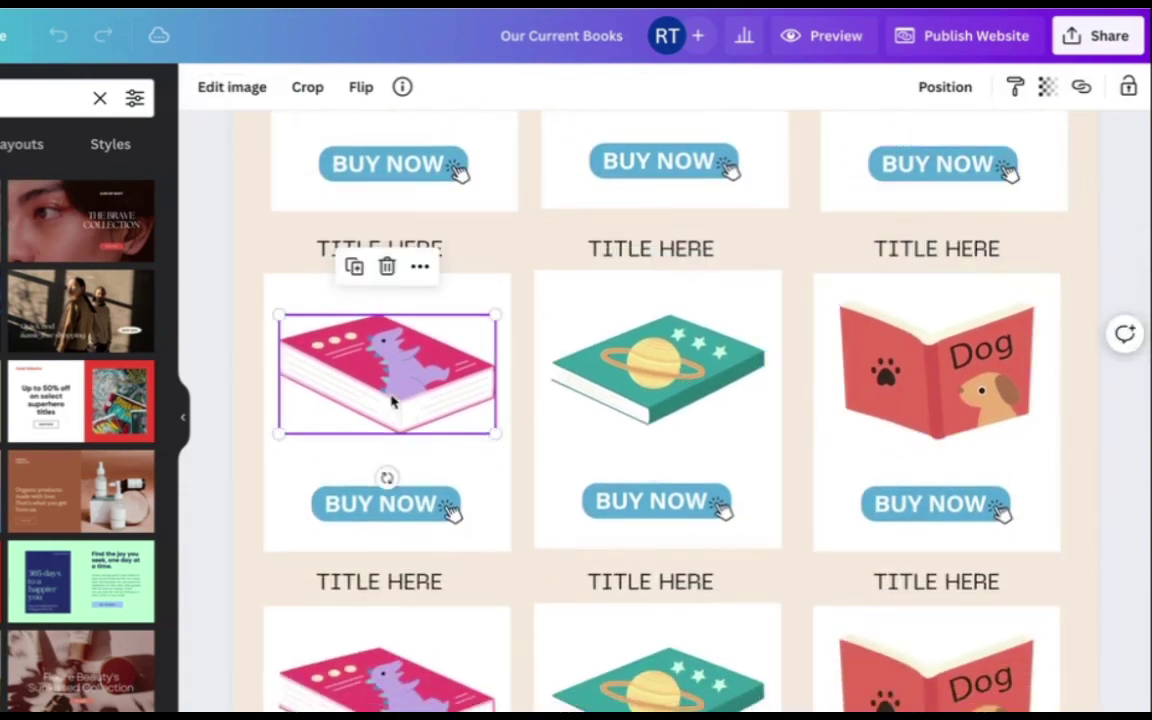
pyautogui.scroll(-5, 499, 504)
pyautogui.scroll(-10, 499, 504)
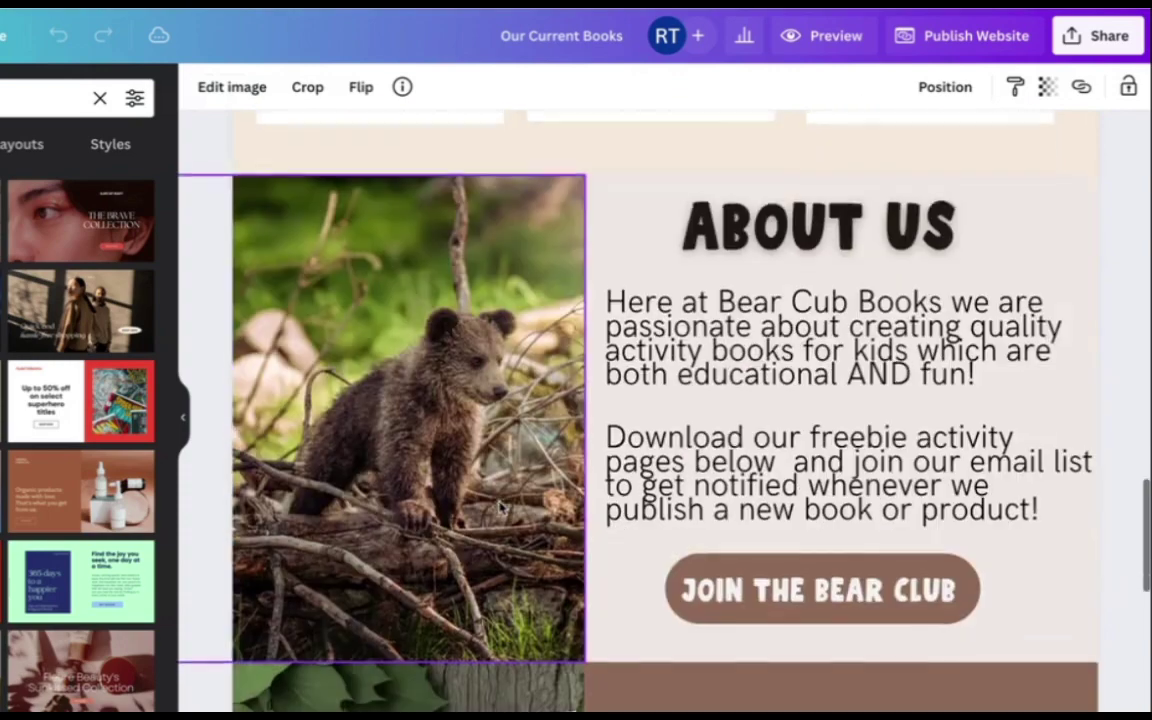
pyautogui.scroll(3, 686, 328)
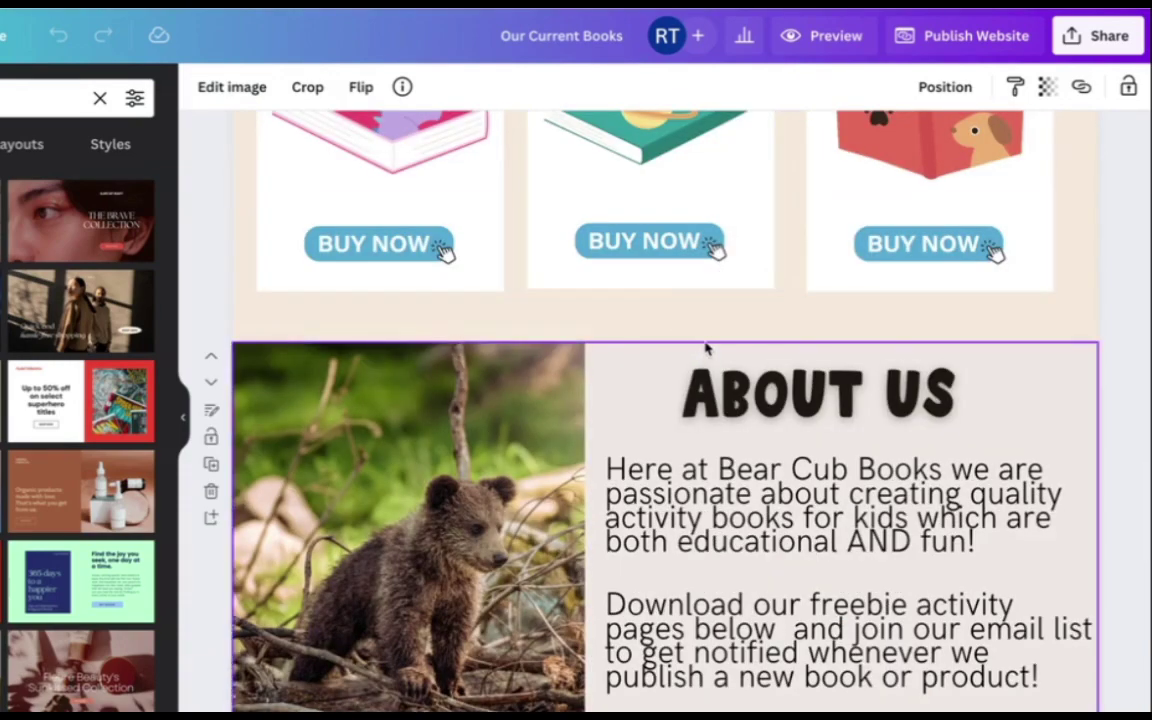
# Step: Drag the book titles section's bottom edge down to make it taller
pyautogui.click(703, 334)
pyautogui.moveTo(663, 341); pyautogui.dragTo(663, 378)
pyautogui.scroll(6, 1048, 140)
pyautogui.scroll(-4, 1041, 200)
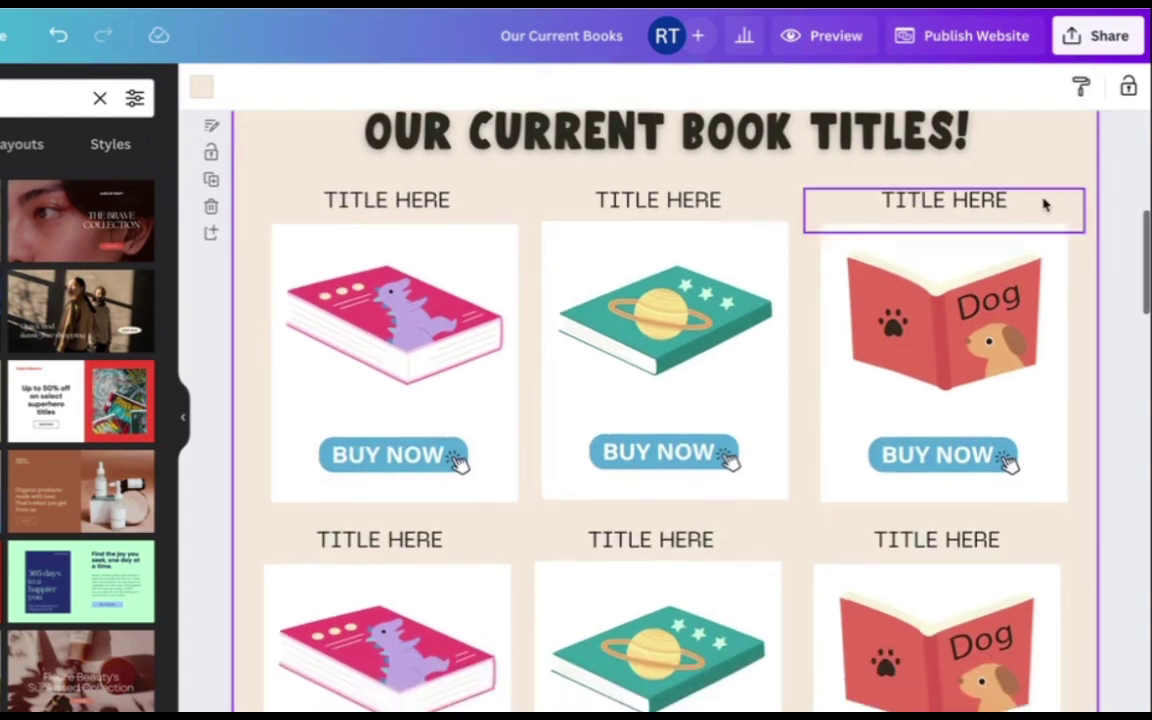
pyautogui.scroll(-2, 1070, 385)
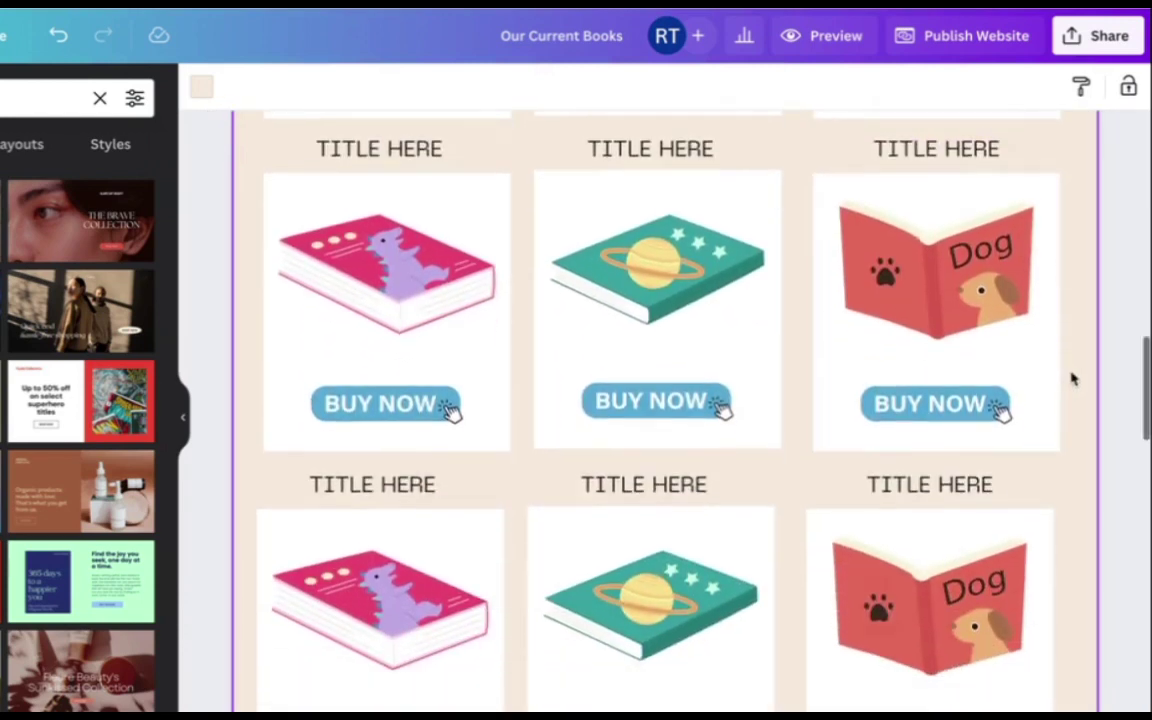
pyautogui.scroll(-1, 1072, 378)
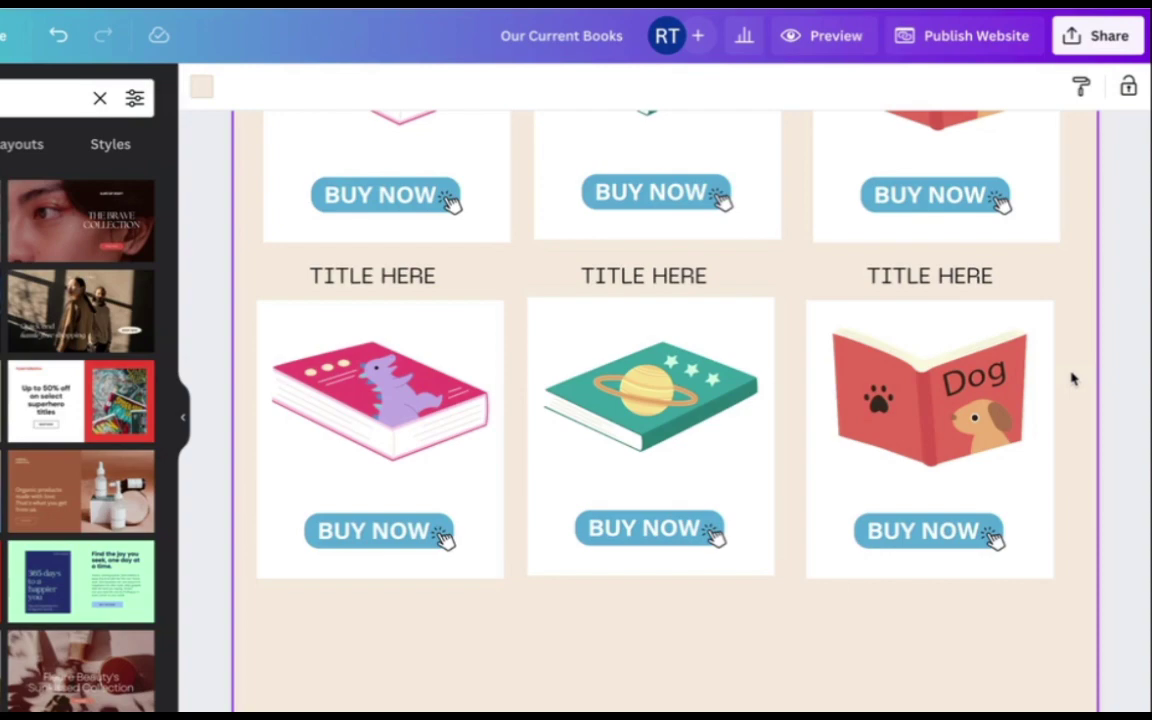
# Step: Drag the book section's bottom edge up so About Us follows the last book row
pyautogui.scroll(5, 1026, 291)
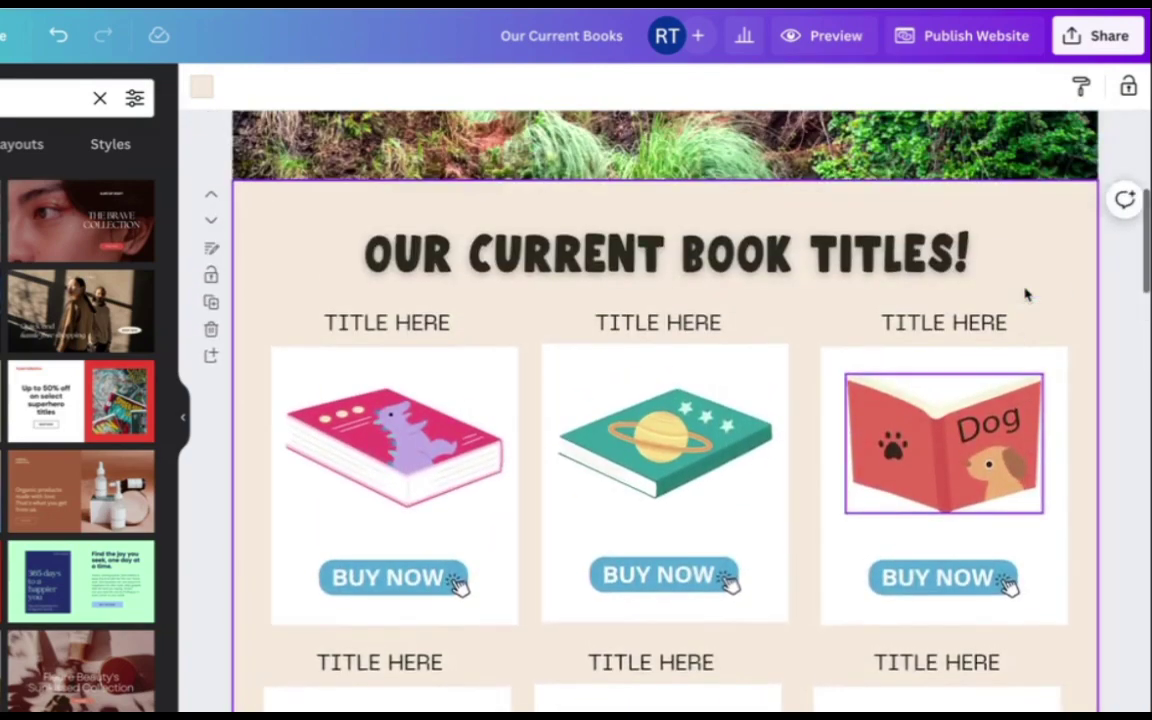
pyautogui.scroll(4, 1026, 291)
pyautogui.scroll(-2, 1027, 292)
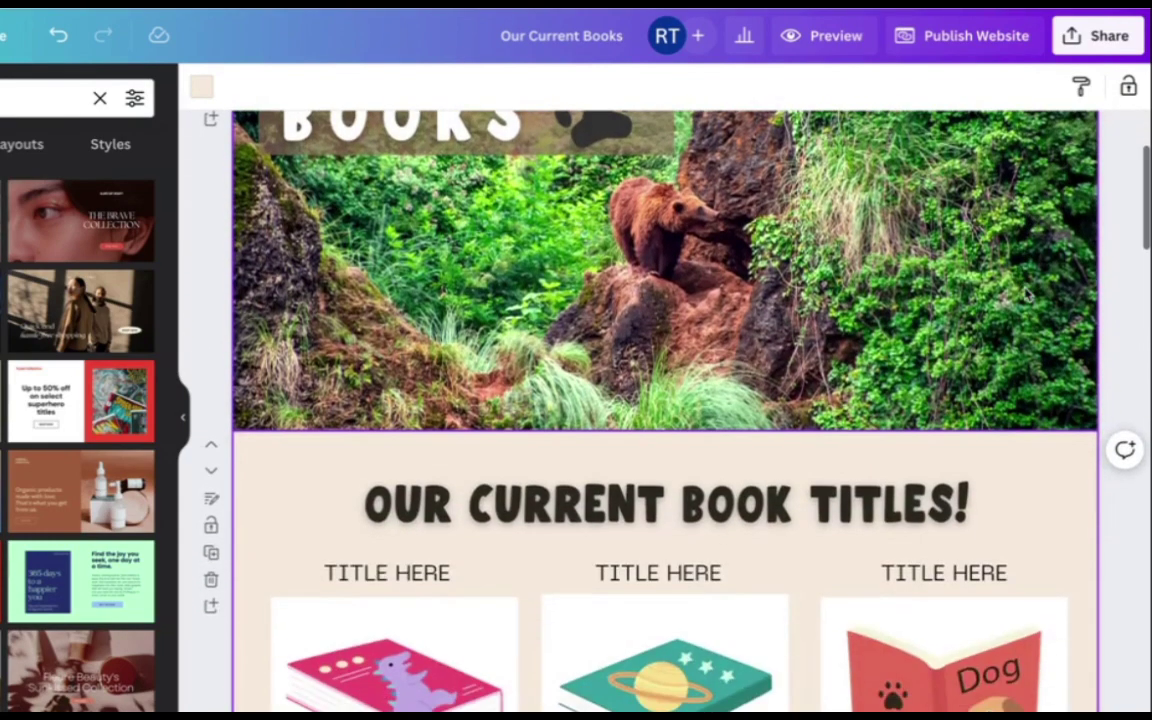
pyautogui.scroll(-3, 1026, 291)
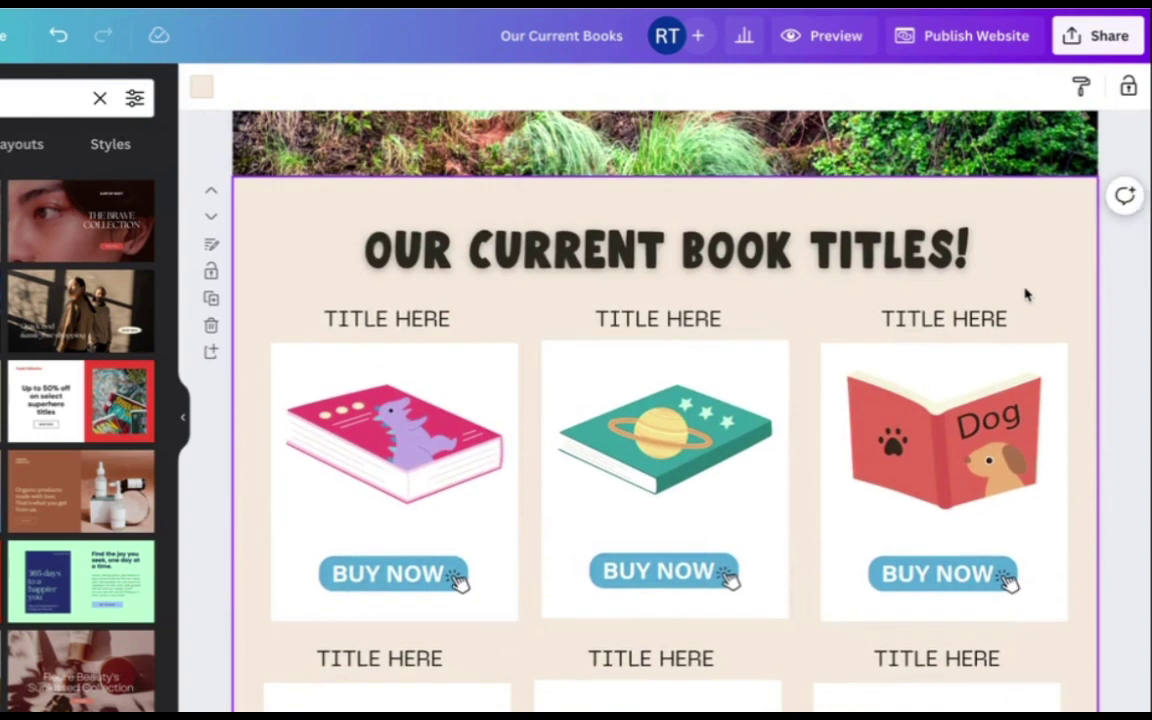
pyautogui.scroll(-12, 1026, 293)
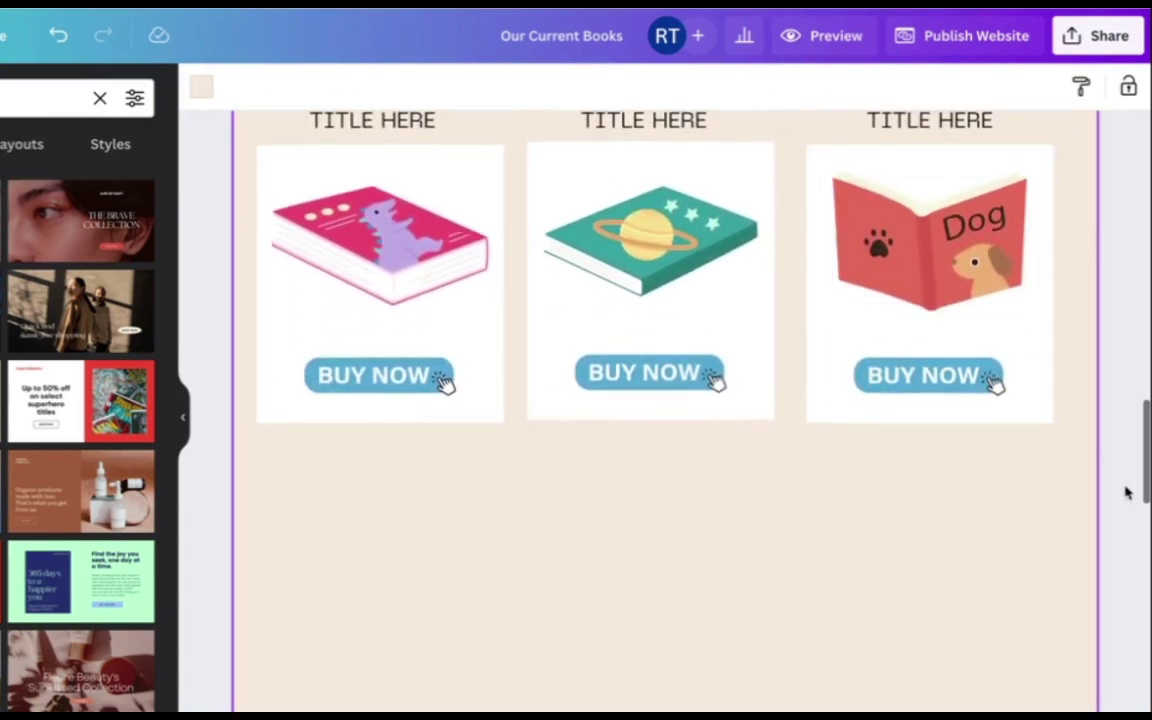
pyautogui.scroll(-3, 995, 570)
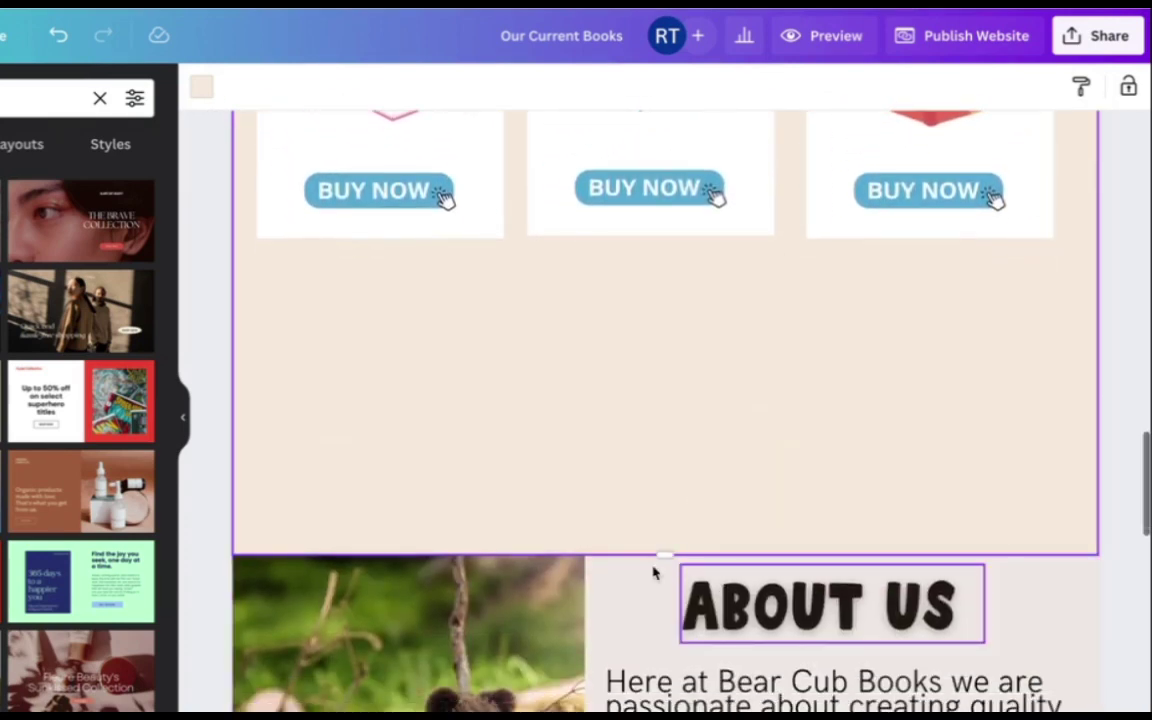
pyautogui.moveTo(663, 553); pyautogui.dragTo(664, 278)
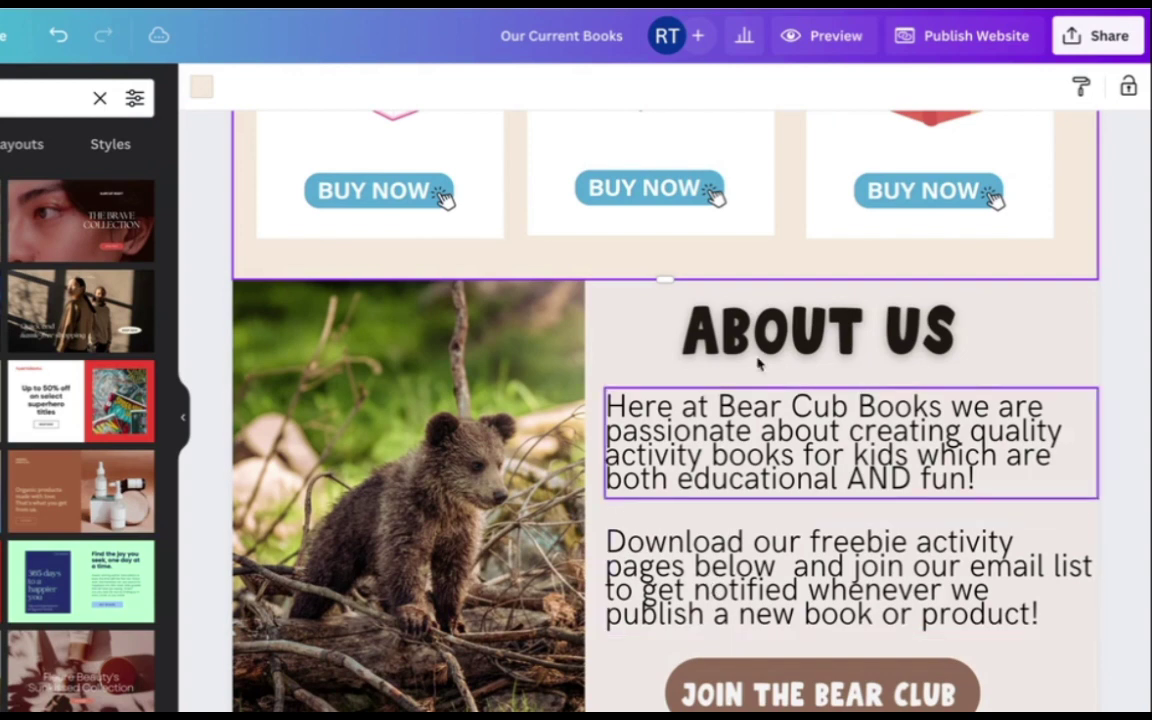
pyautogui.scroll(-3, 800, 514)
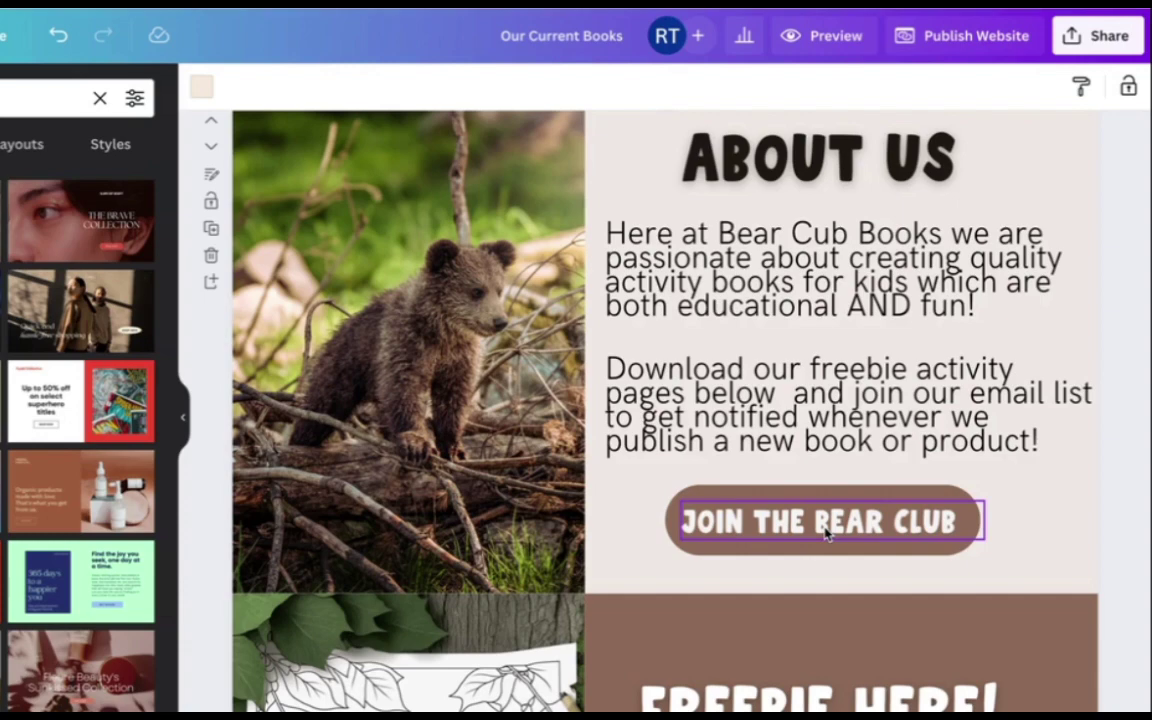
pyautogui.scroll(-5, 826, 535)
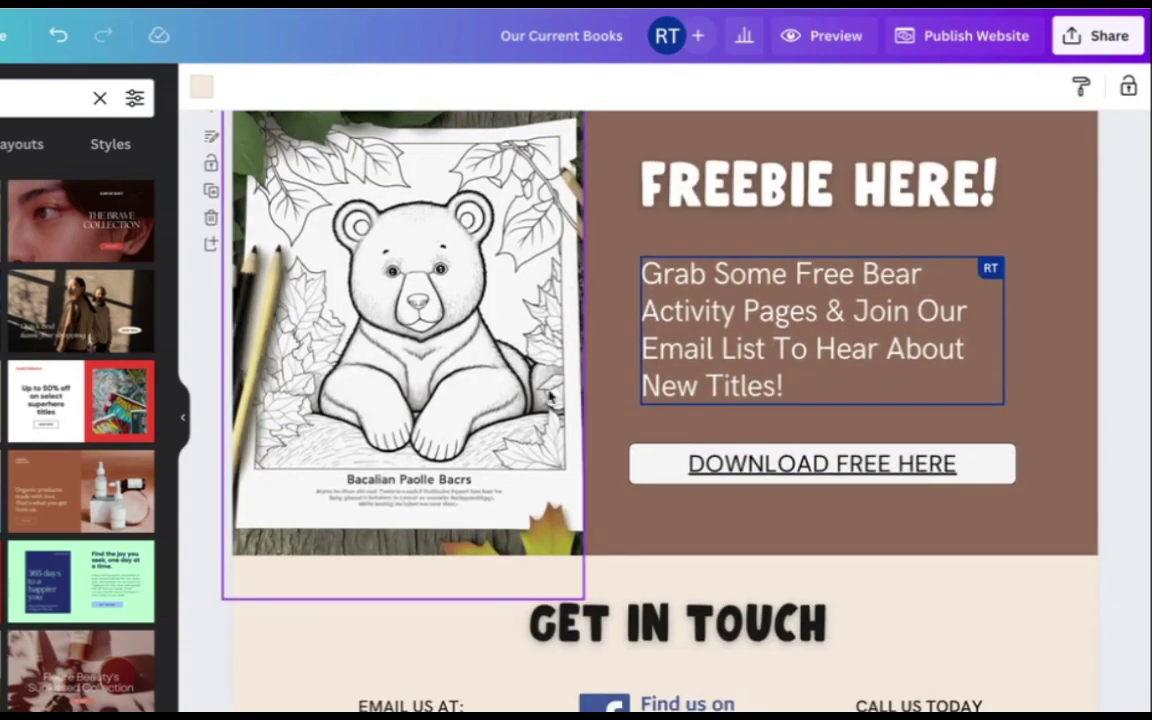
pyautogui.scroll(1, 618, 306)
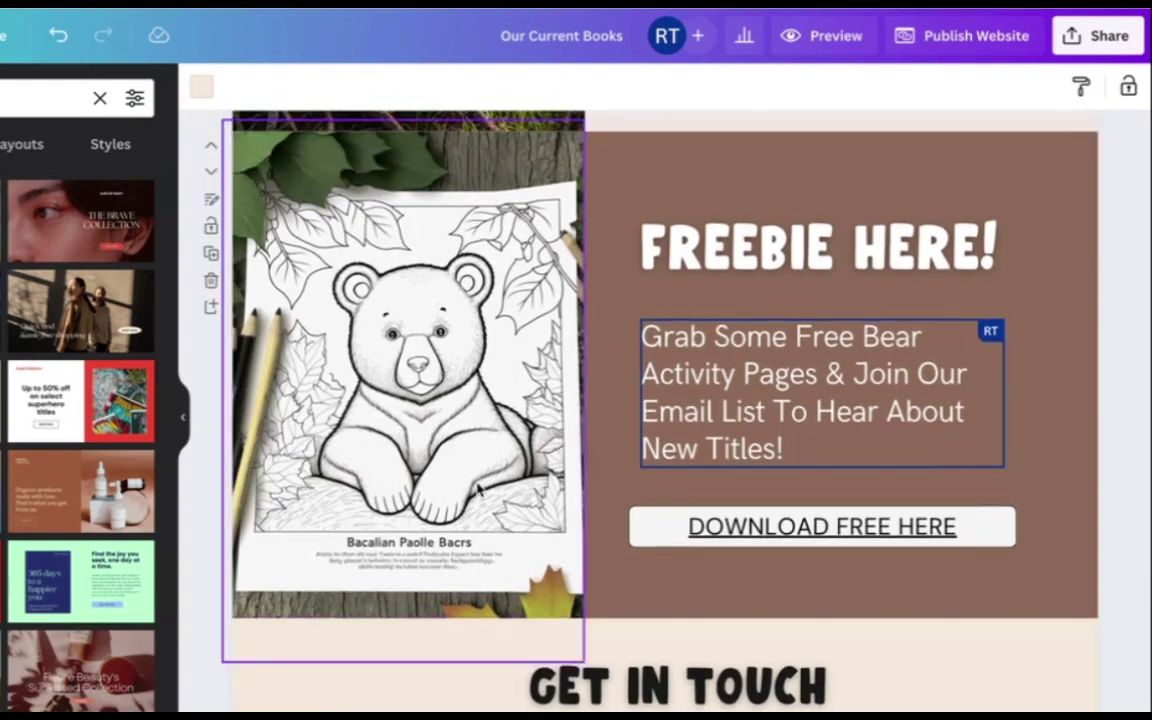
pyautogui.scroll(1, 433, 330)
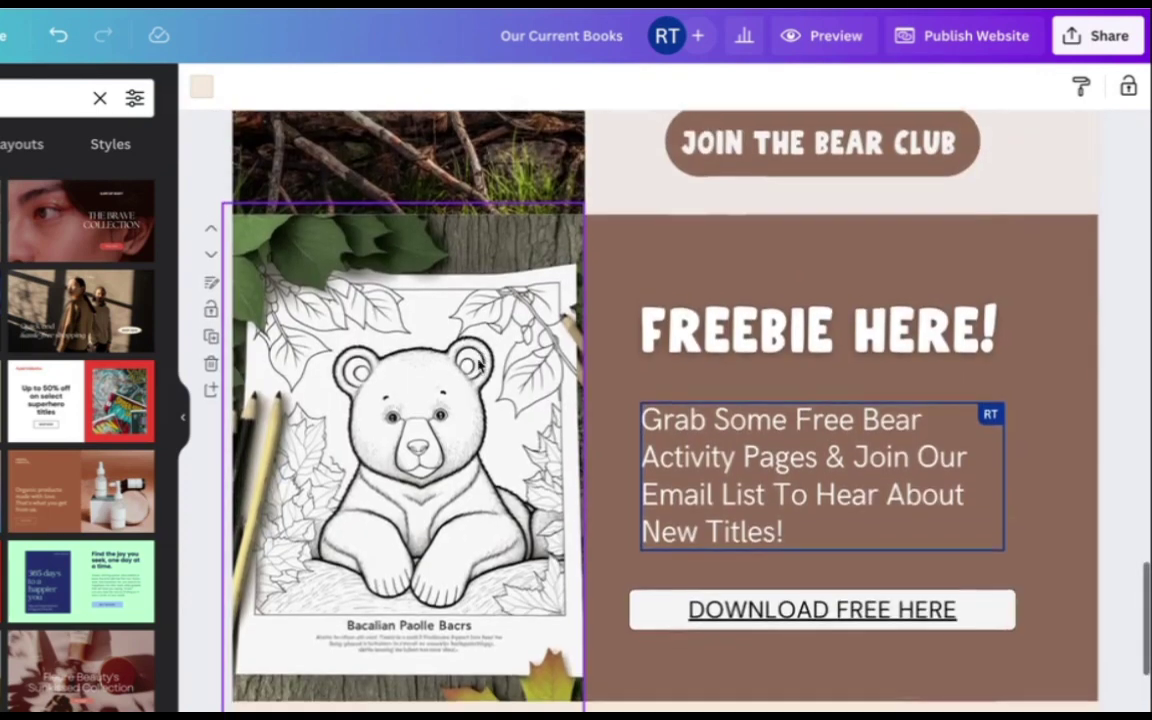
pyautogui.scroll(-2, 480, 367)
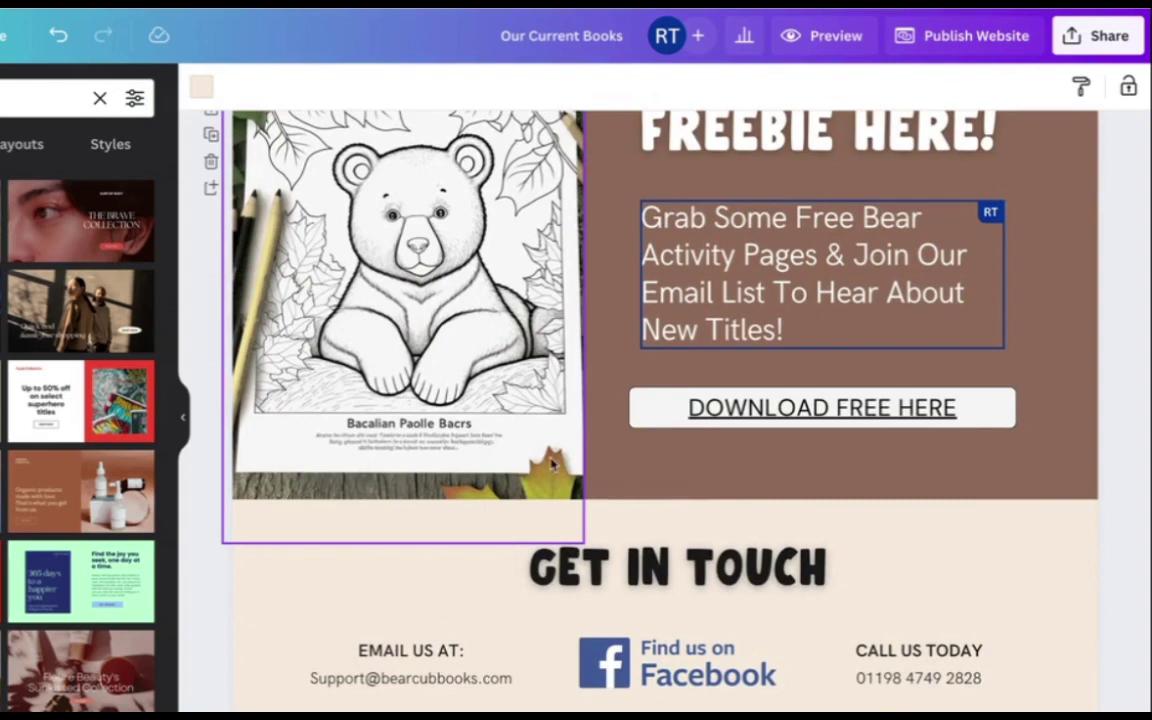
pyautogui.scroll(-1, 440, 385)
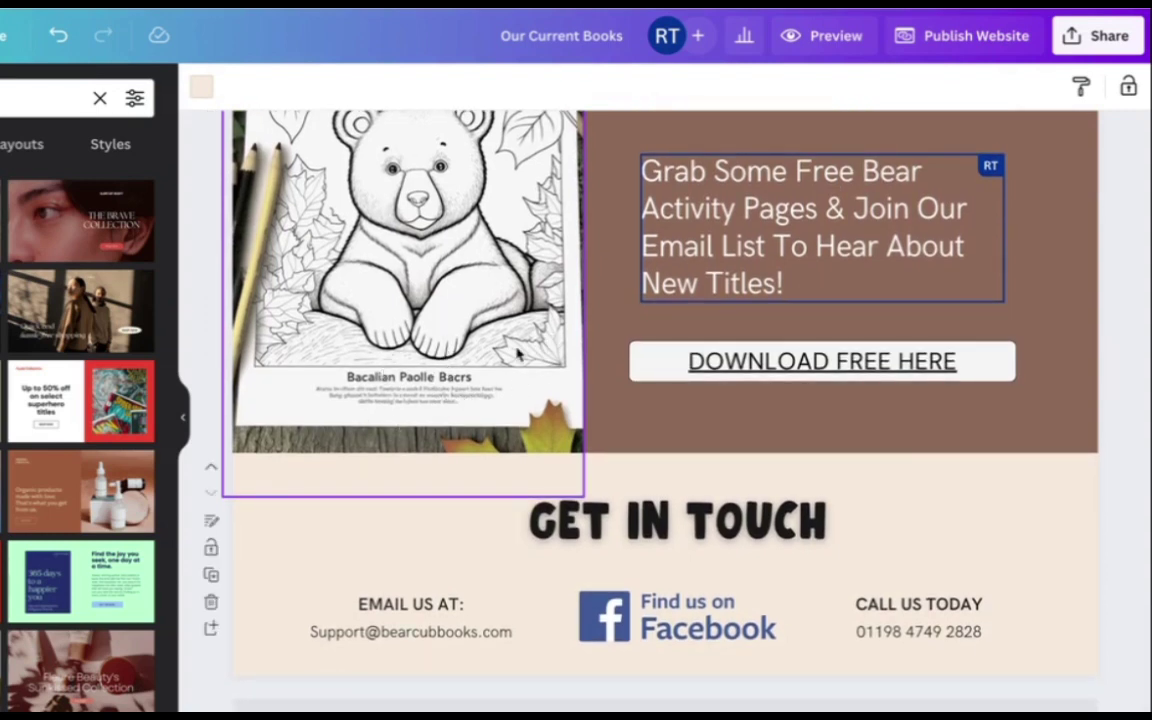
pyautogui.scroll(1, 518, 352)
pyautogui.scroll(3, 518, 352)
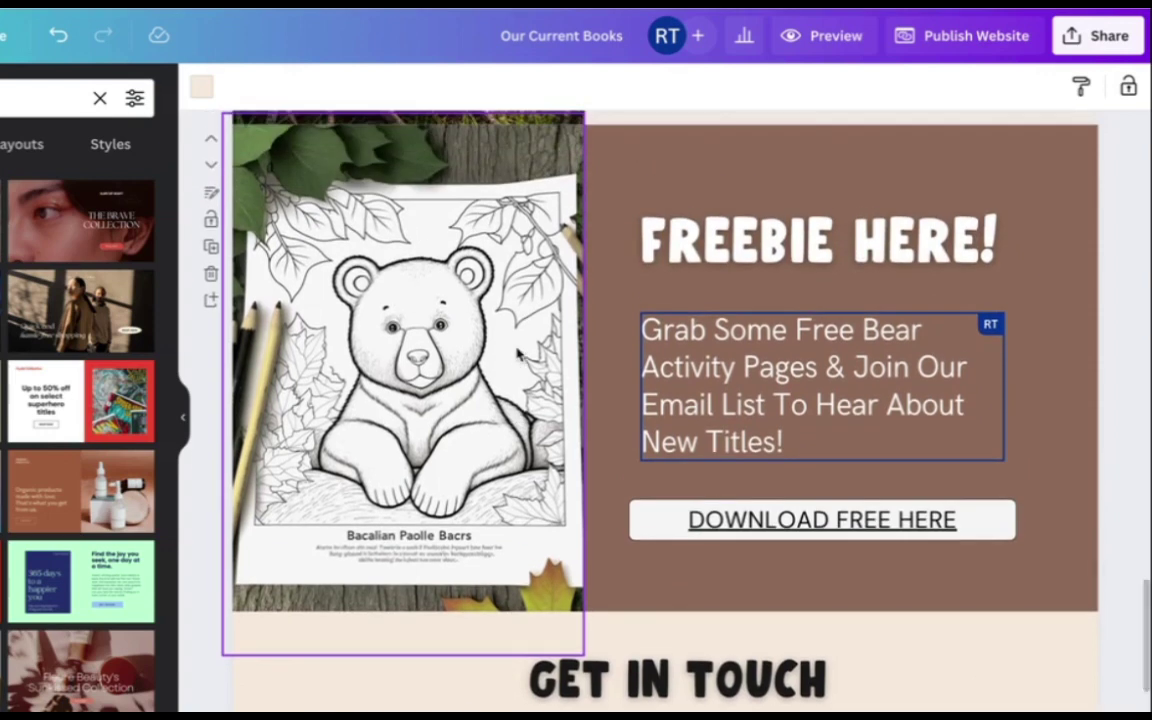
pyautogui.scroll(-1, 518, 352)
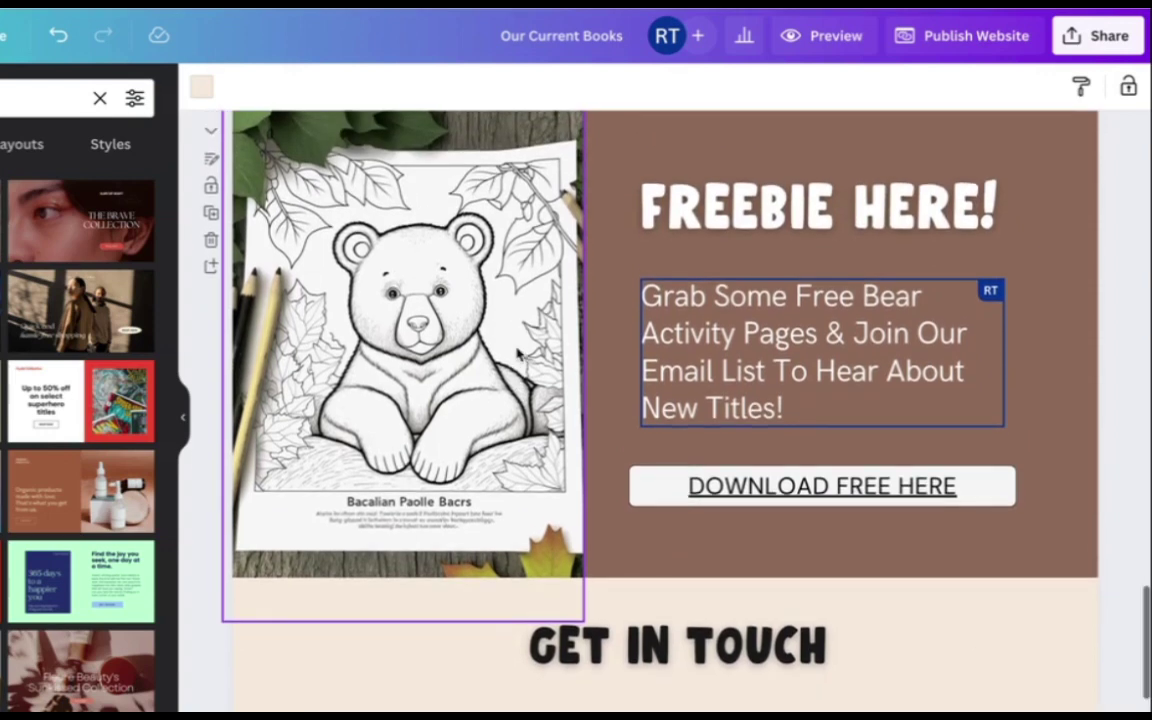
pyautogui.click(1050, 302)
pyautogui.scroll(2, 1049, 301)
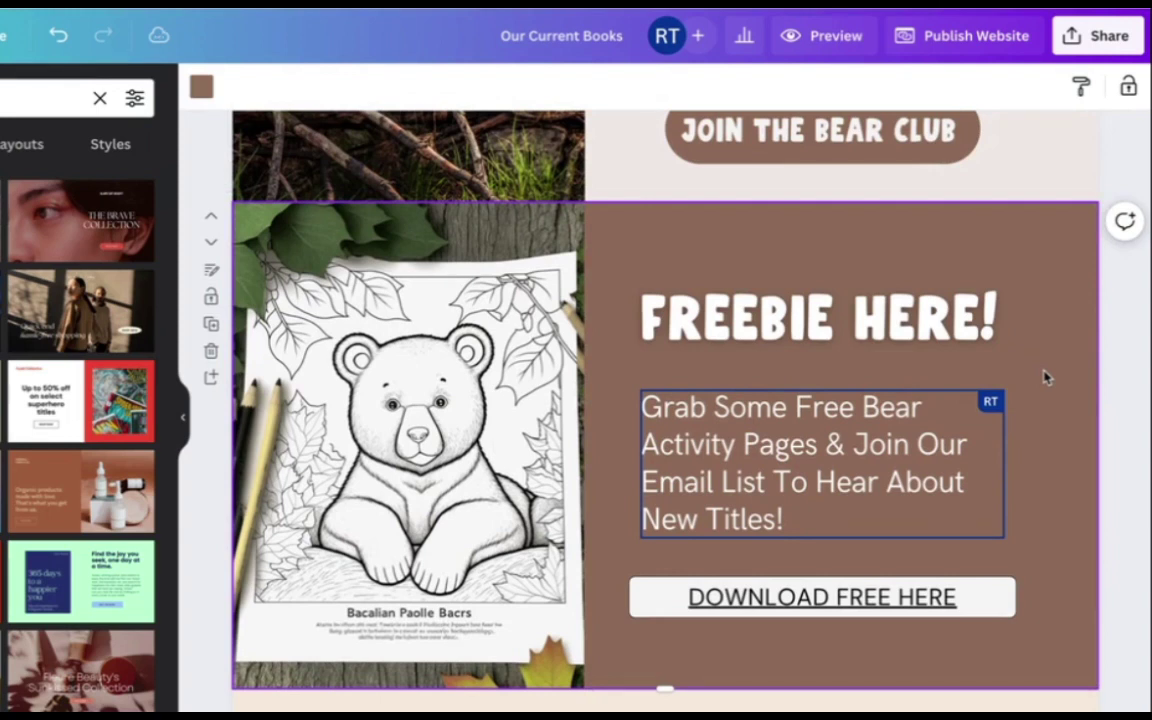
pyautogui.scroll(-1, 1045, 377)
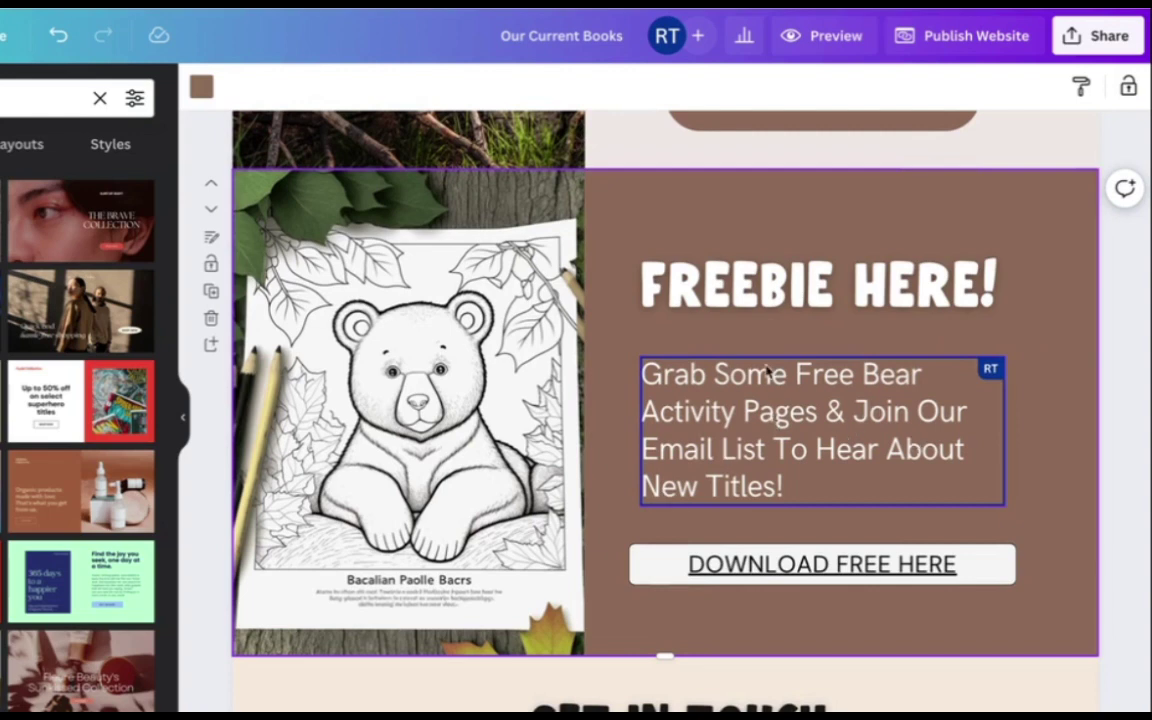
pyautogui.scroll(-2, 905, 494)
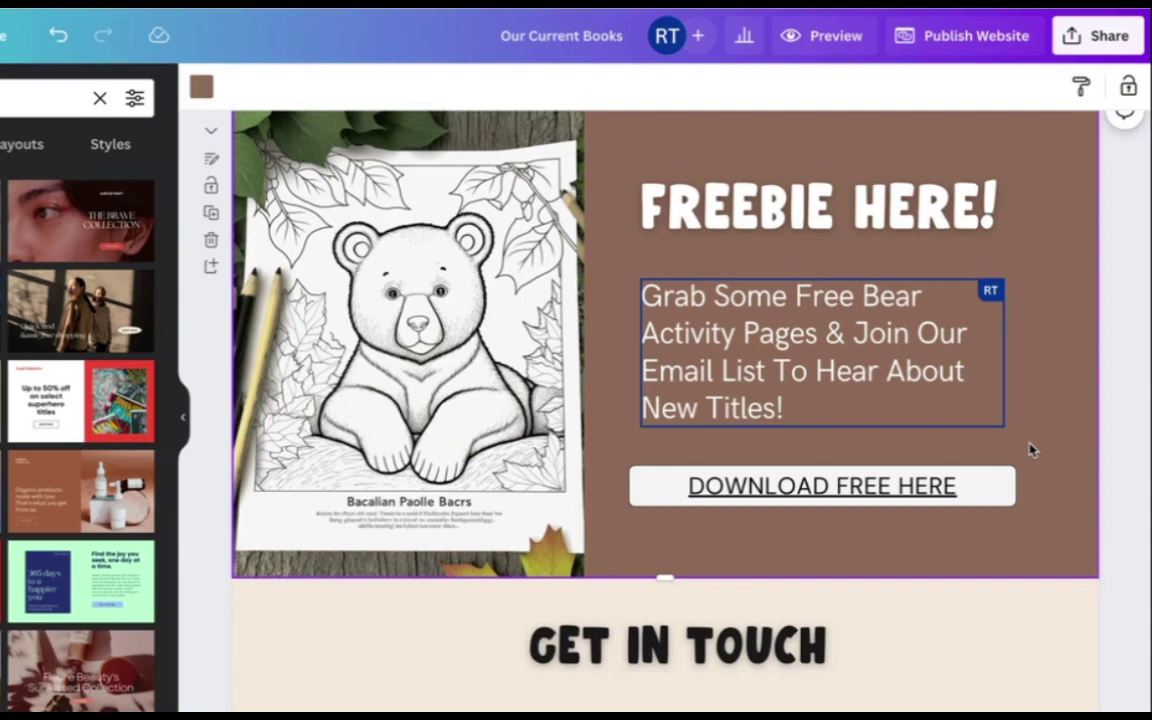
pyautogui.scroll(-3, 1032, 450)
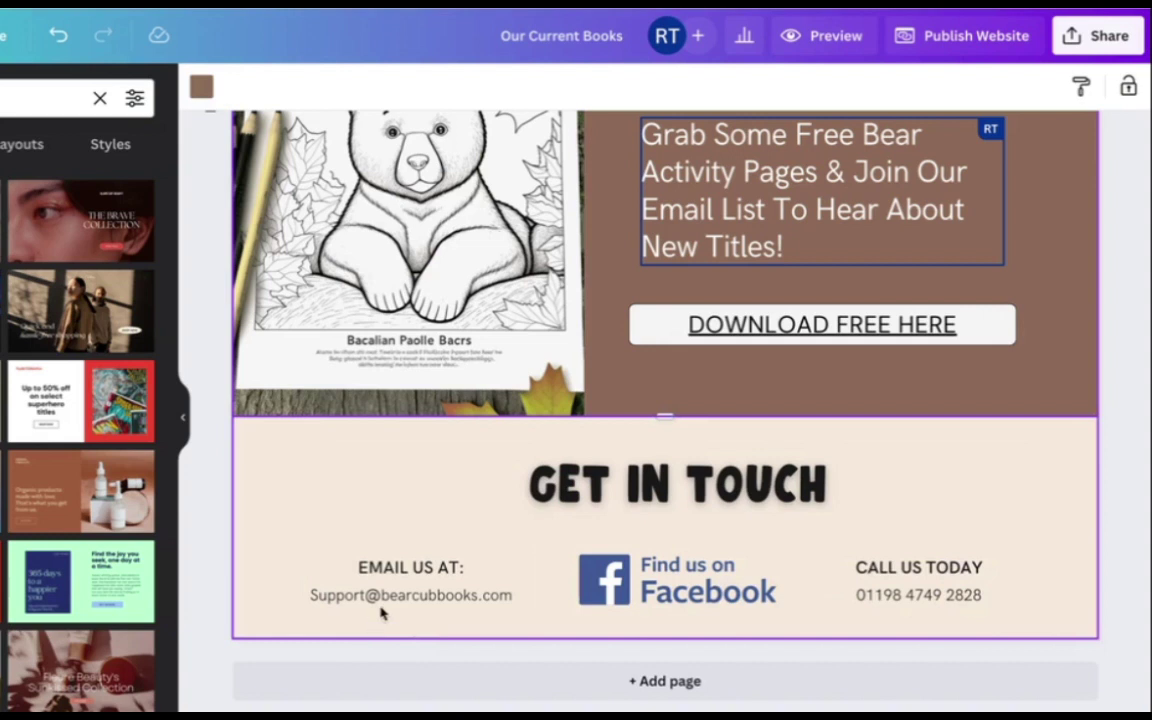
pyautogui.click(495, 592)
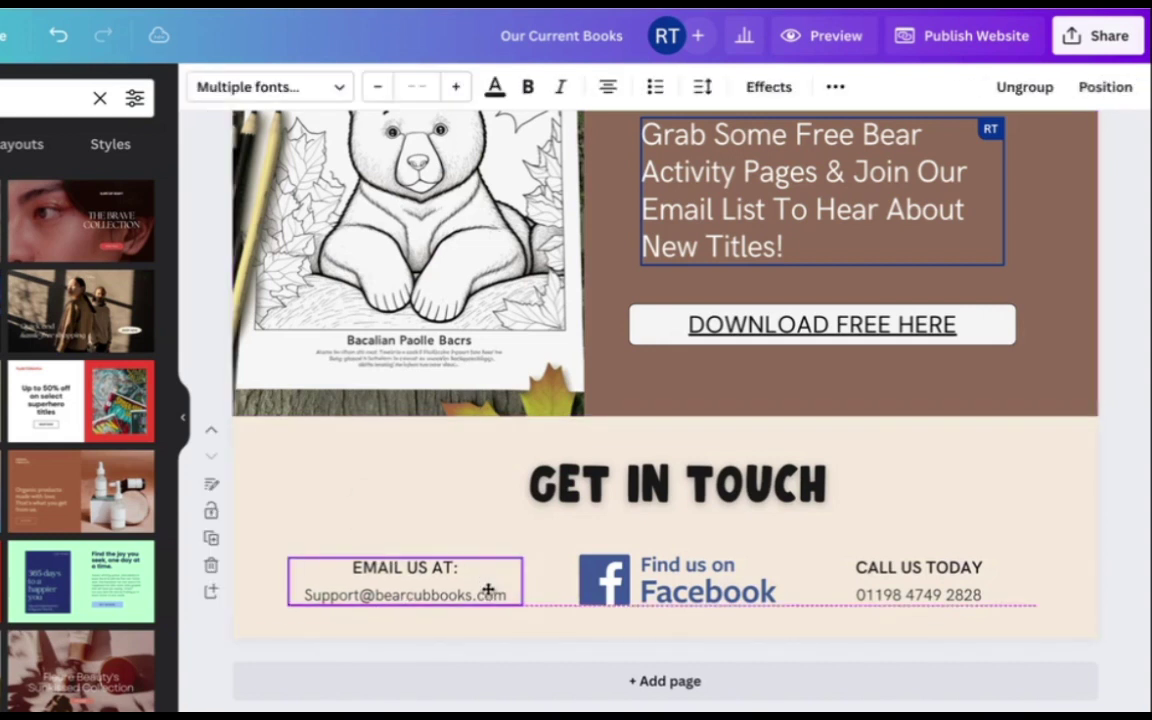
pyautogui.click(608, 590)
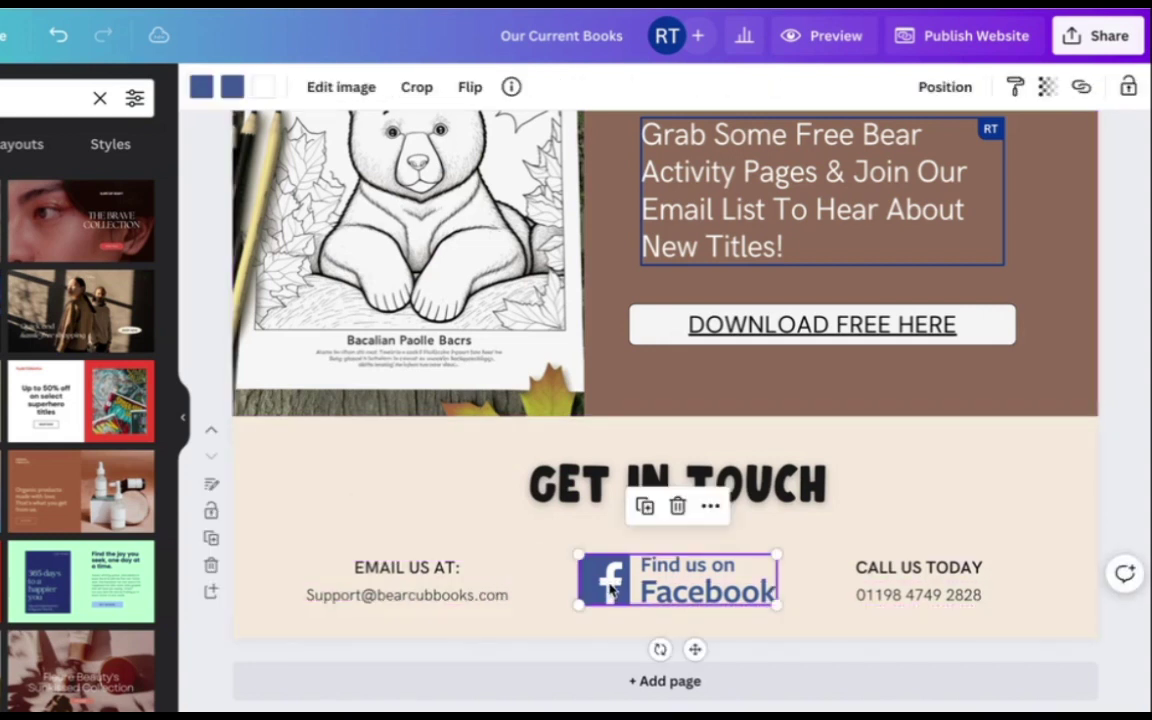
pyautogui.click(874, 568)
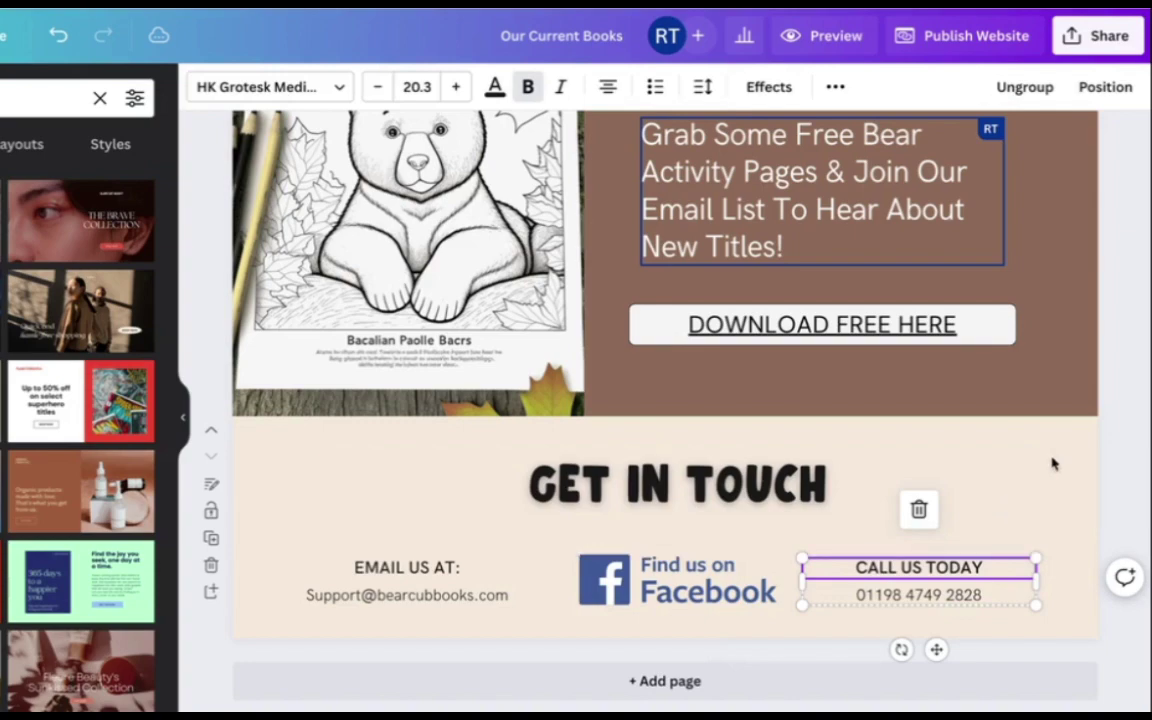
pyautogui.scroll(8, 1052, 463)
pyautogui.scroll(-3, 1052, 463)
pyautogui.scroll(-6, 1090, 575)
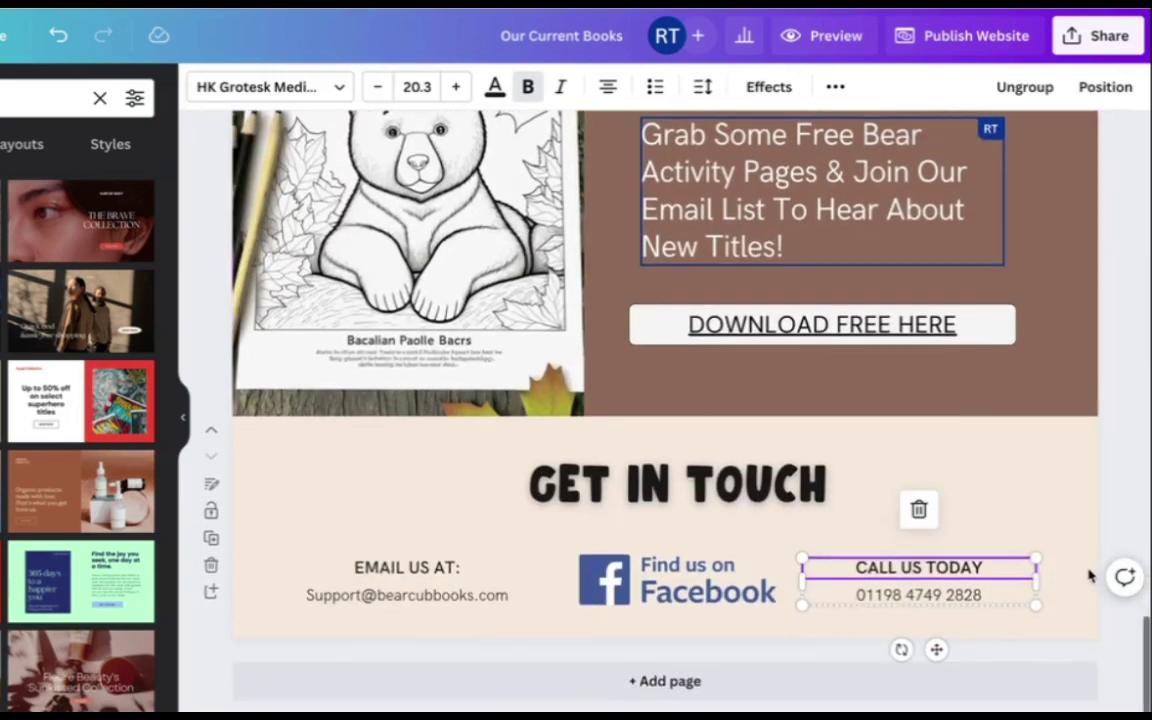
pyautogui.scroll(6, 1057, 427)
pyautogui.scroll(2, 1057, 427)
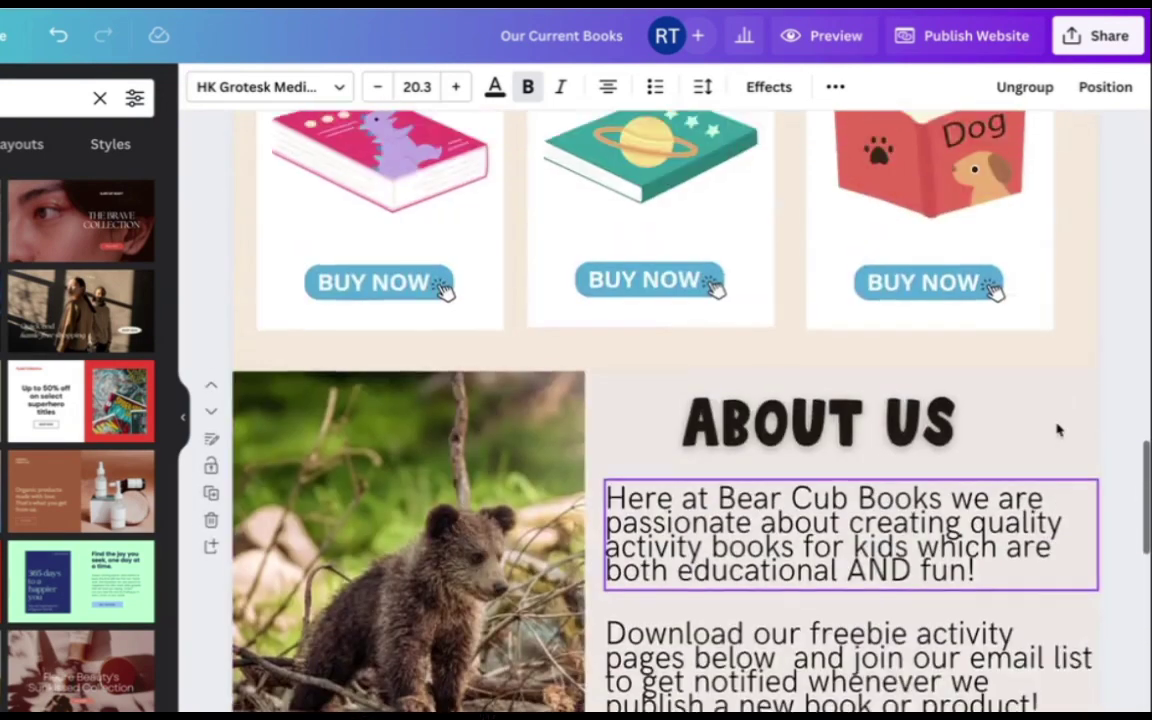
pyautogui.scroll(-2, 350, 357)
pyautogui.click(388, 397)
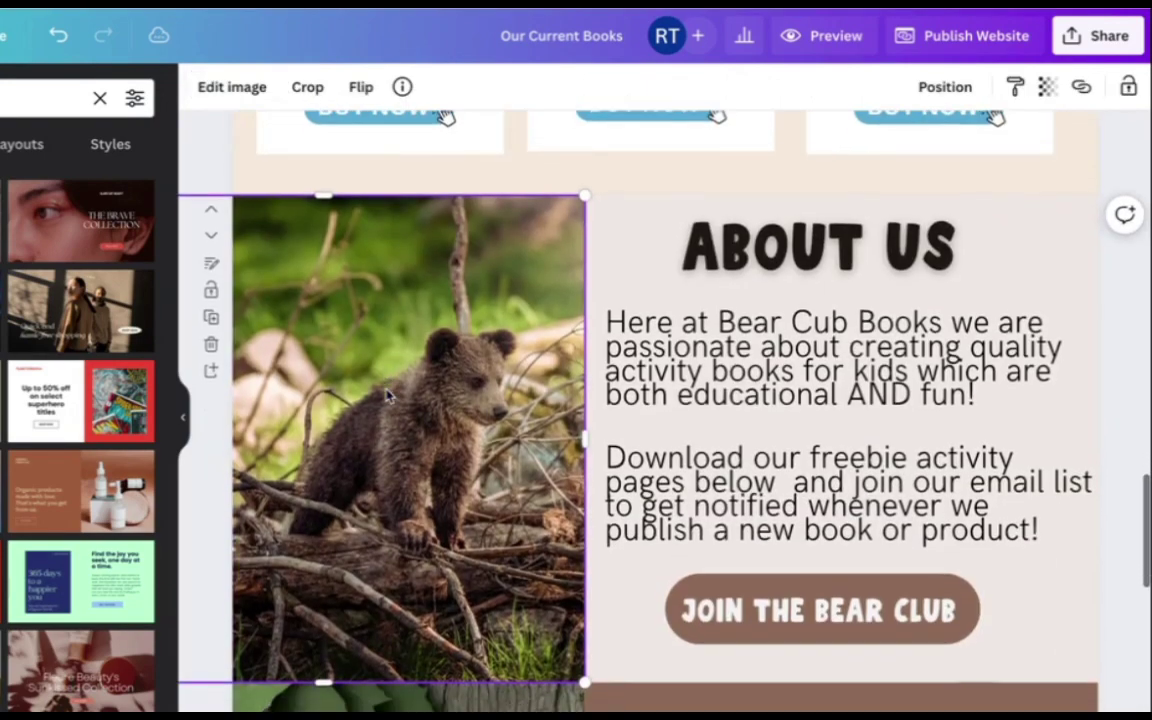
pyautogui.scroll(-1, 420, 378)
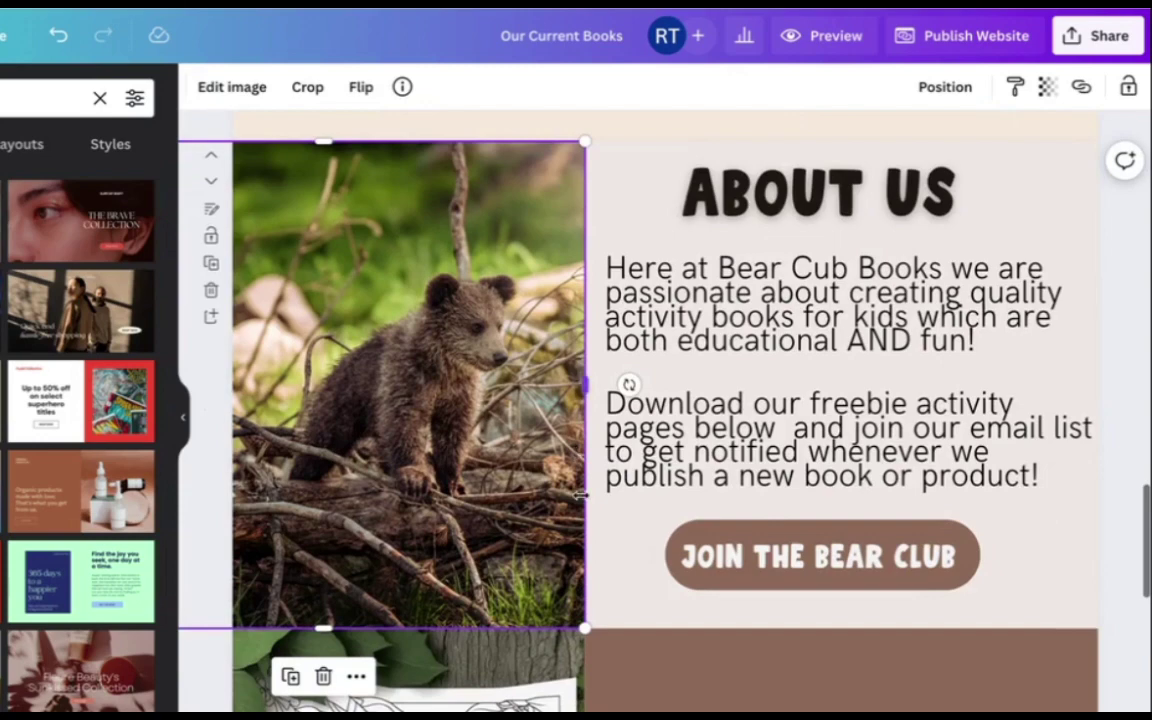
pyautogui.scroll(-10, 625, 386)
pyautogui.scroll(15, 514, 638)
pyautogui.click(808, 225)
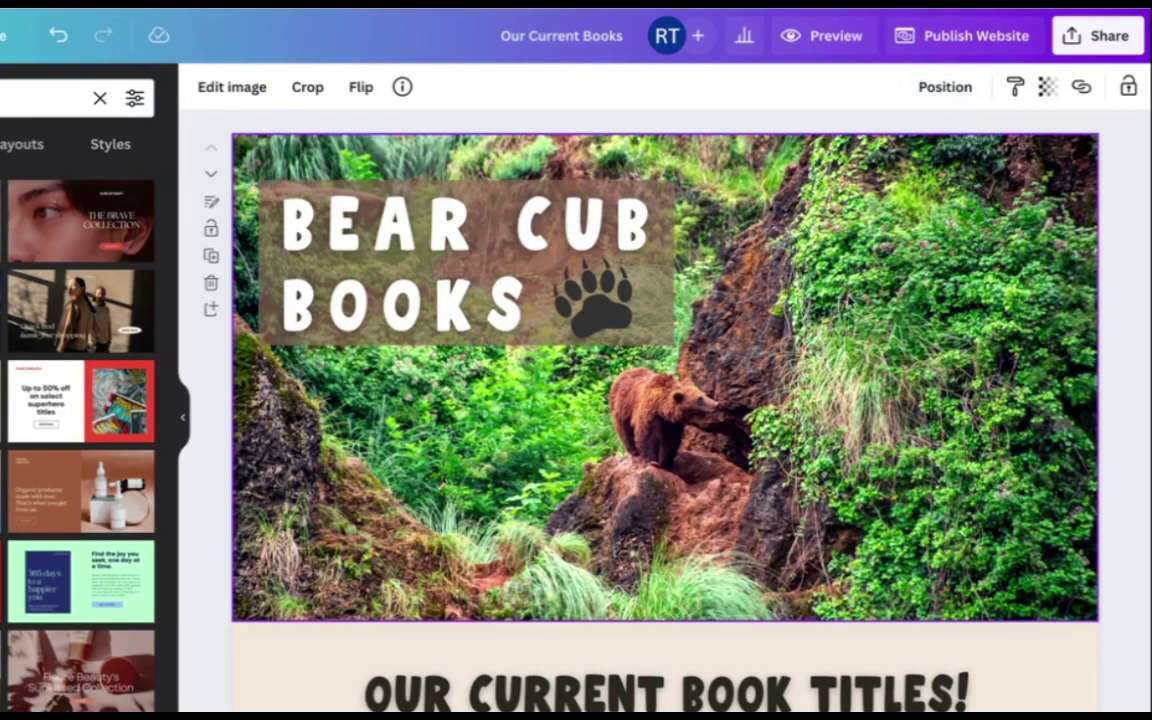
# Step: Preview the Bear Cub Books site on desktop and scroll through Book Titles and About Us
pyautogui.click(822, 46)
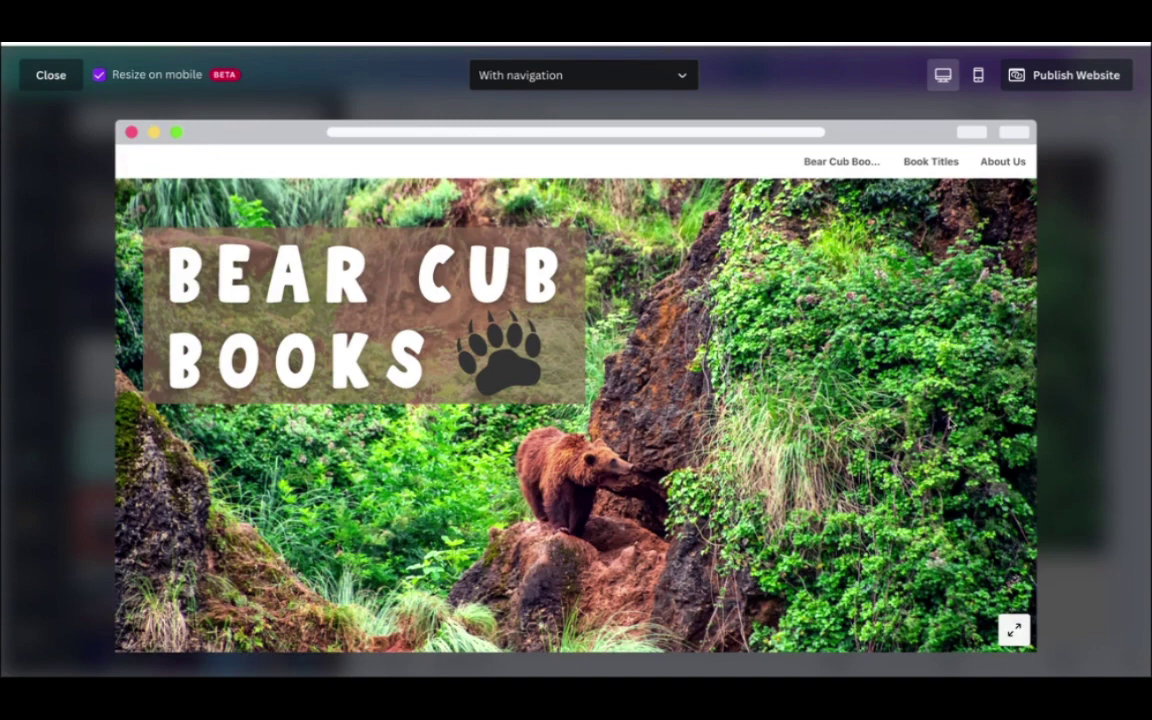
pyautogui.scroll(-3, 857, 381)
pyautogui.scroll(-3, 950, 425)
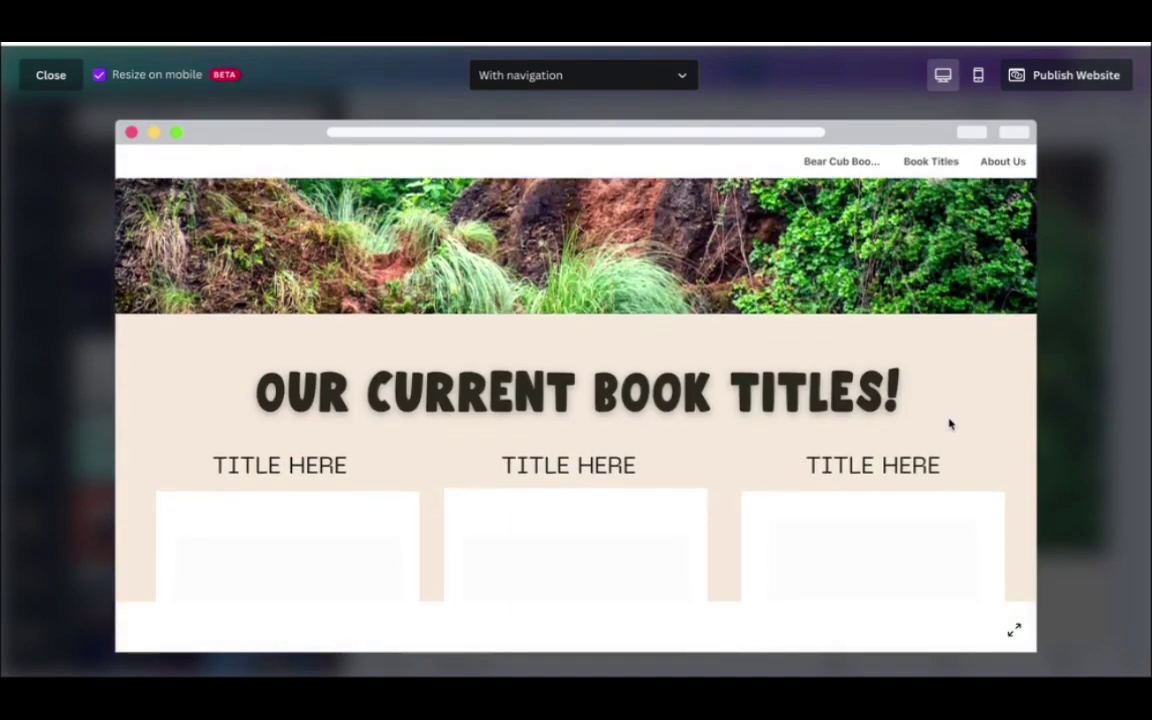
pyautogui.scroll(5, 950, 425)
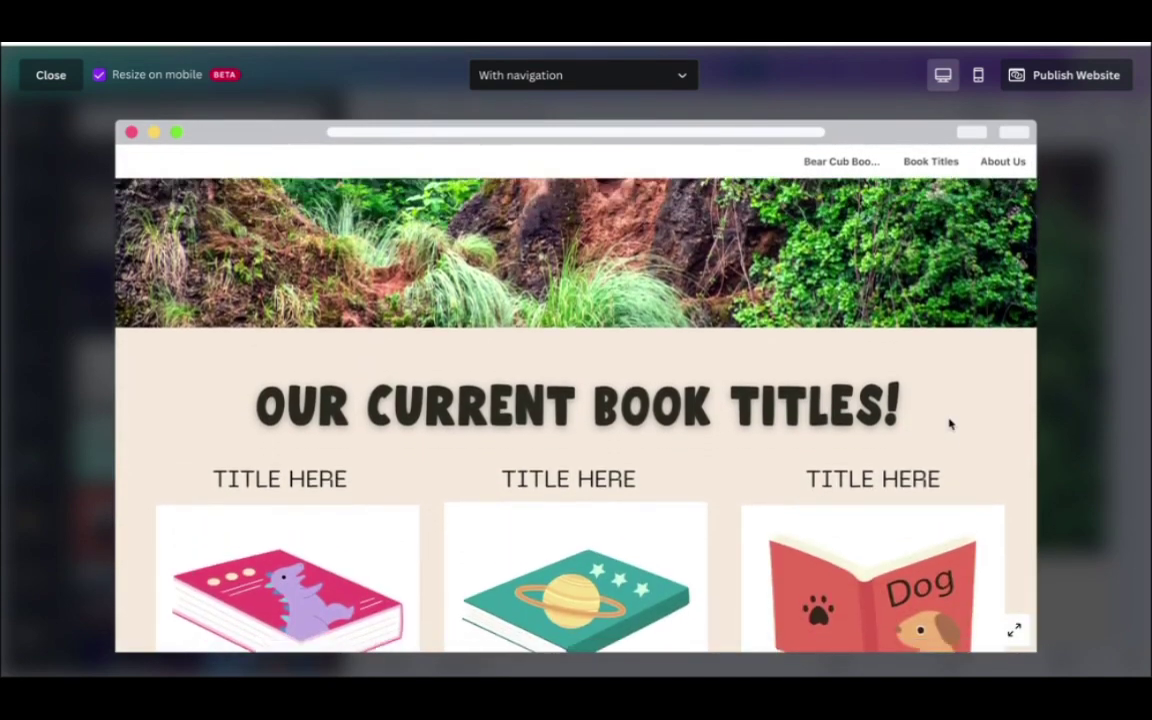
pyautogui.scroll(-6, 950, 425)
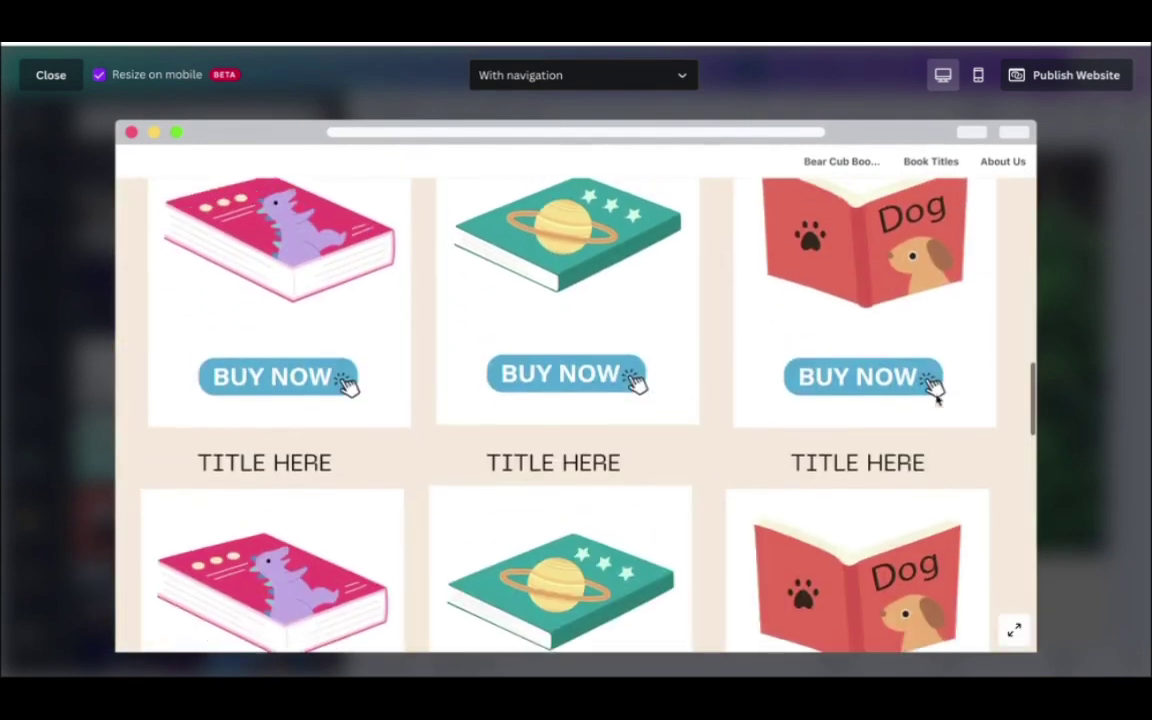
pyautogui.scroll(1, 880, 420)
pyautogui.scroll(-10, 920, 507)
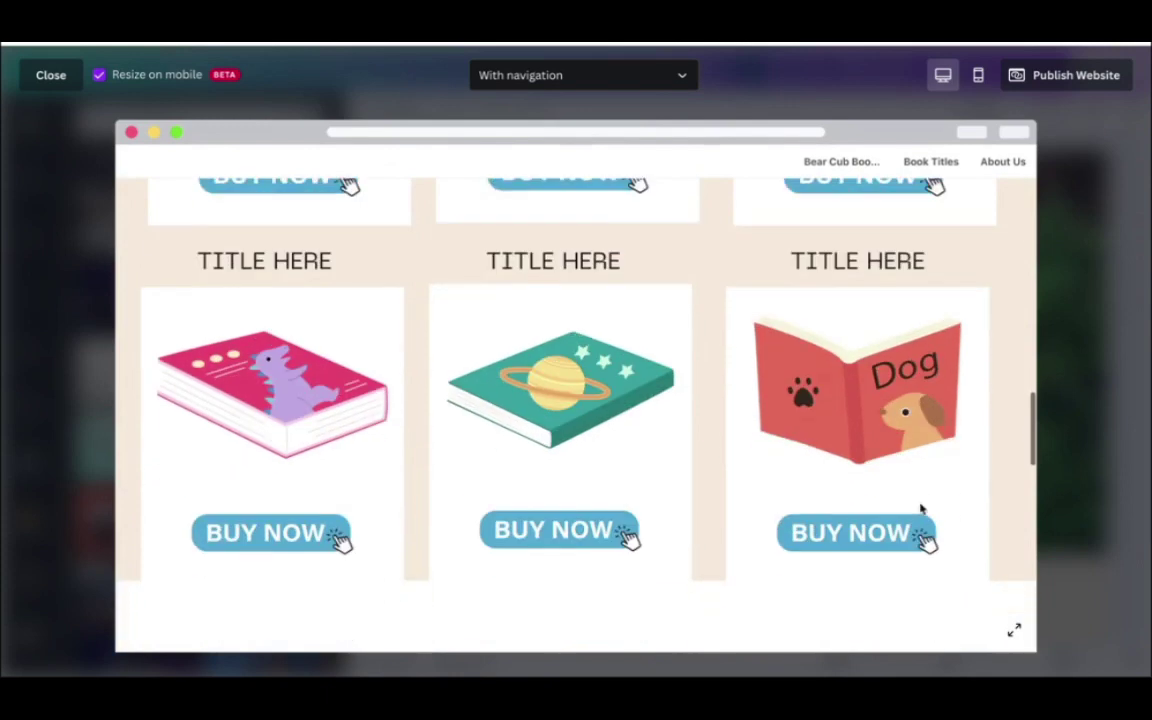
pyautogui.scroll(-3, 981, 414)
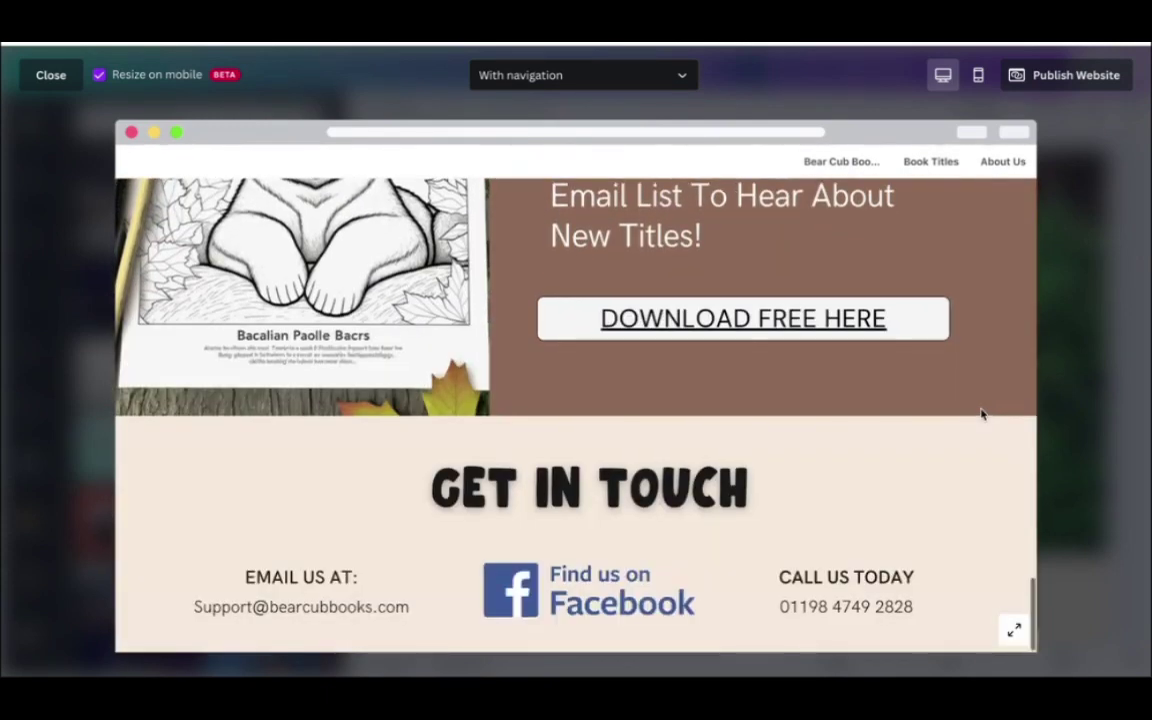
pyautogui.scroll(8, 981, 414)
pyautogui.scroll(10, 981, 414)
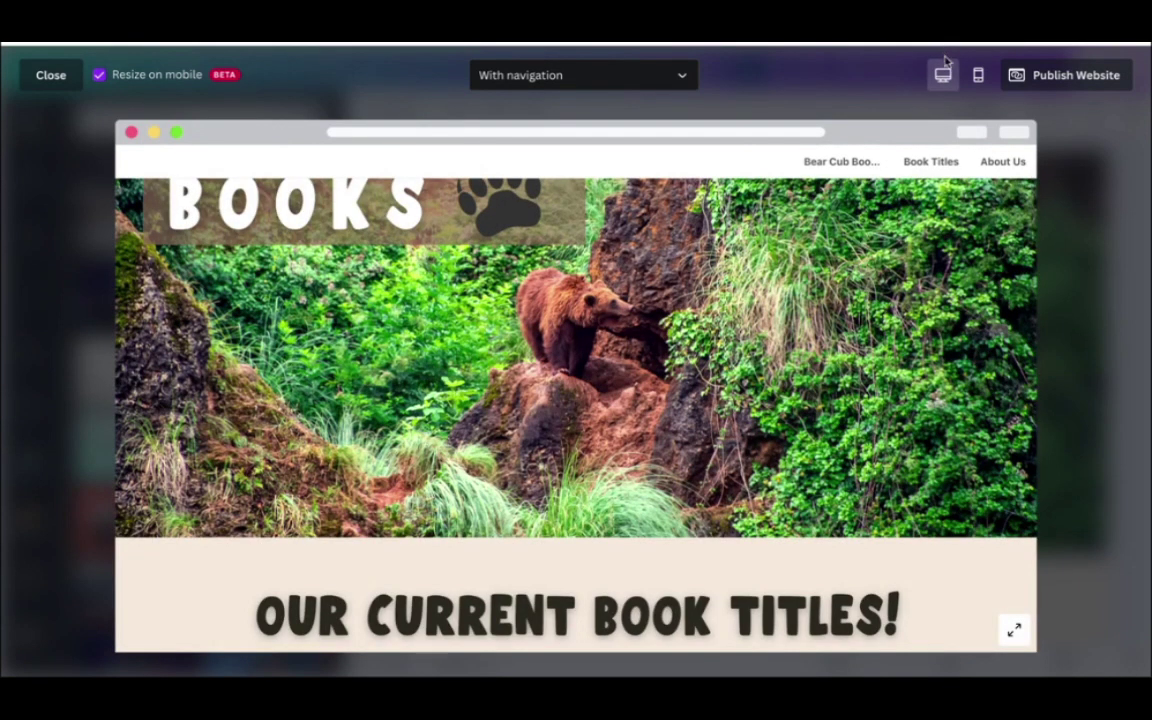
# Step: Switch the preview to mobile and scroll through the stacked book cards and BUY NOW buttons
pyautogui.click(979, 78)
pyautogui.scroll(3, 536, 320)
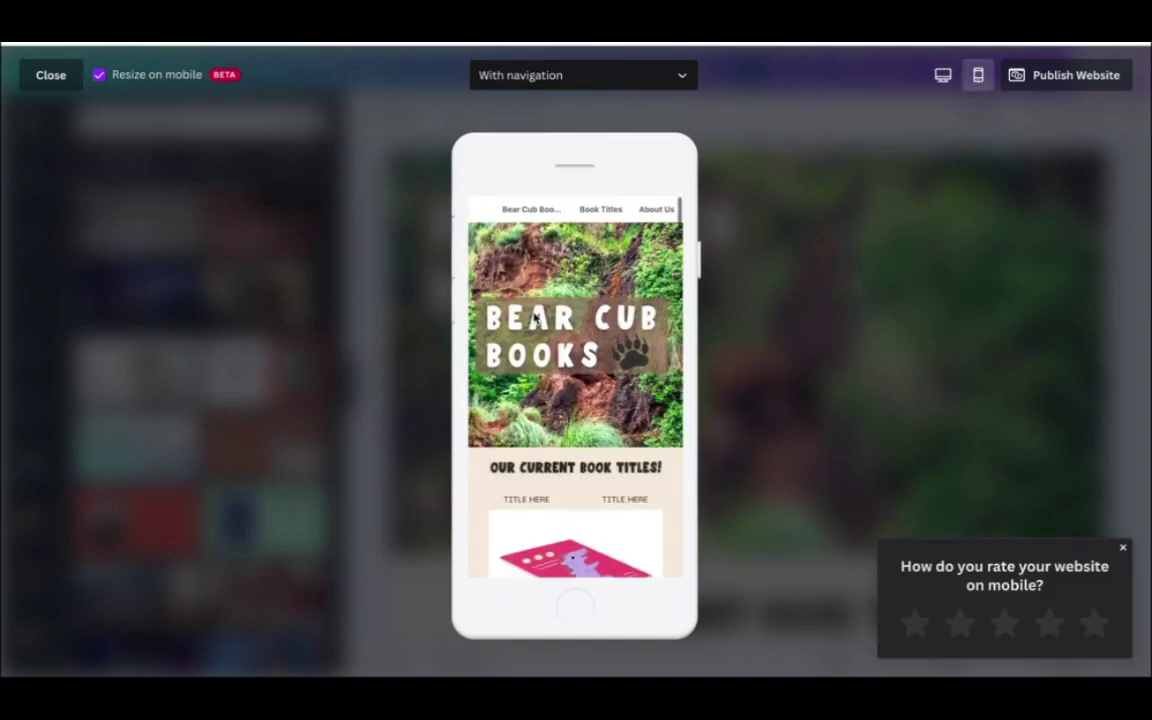
pyautogui.scroll(-3, 516, 193)
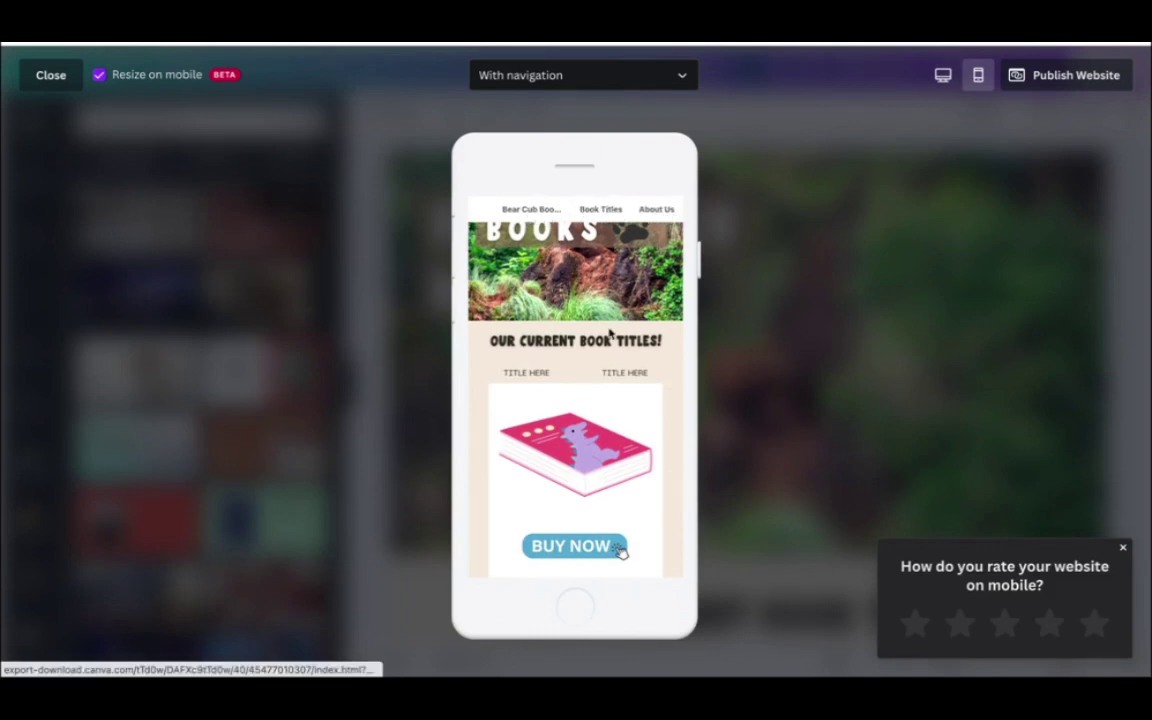
pyautogui.scroll(-3, 609, 257)
pyautogui.scroll(-10, 611, 334)
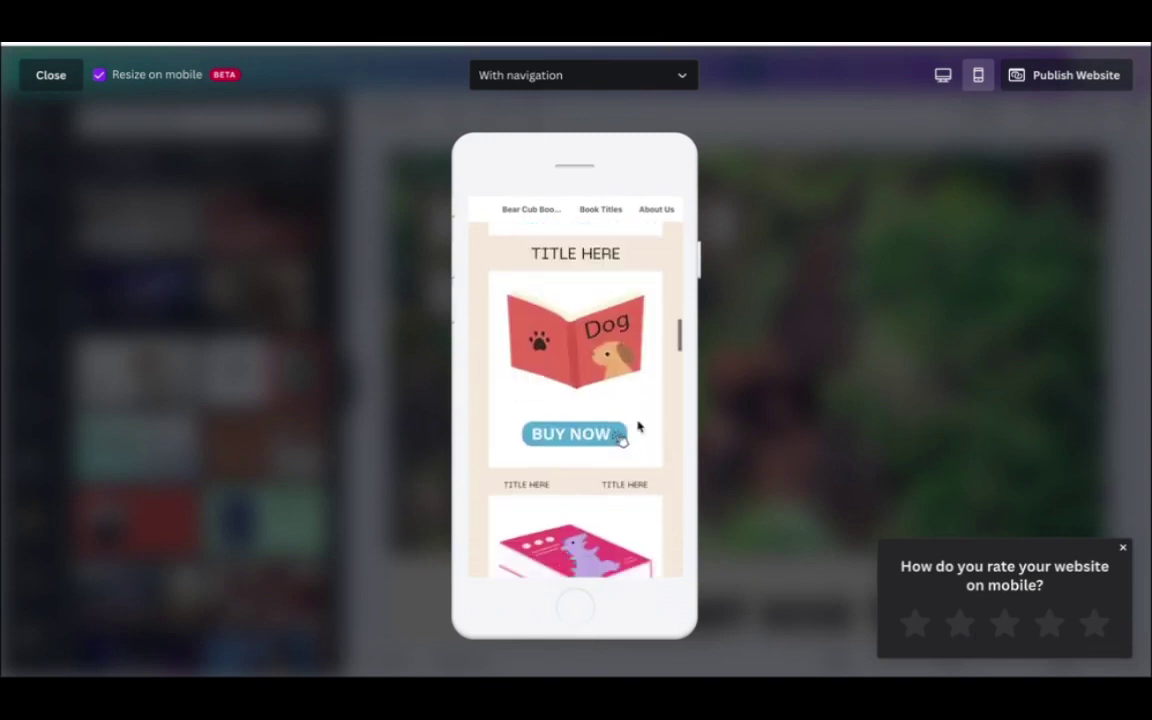
pyautogui.scroll(-5, 638, 427)
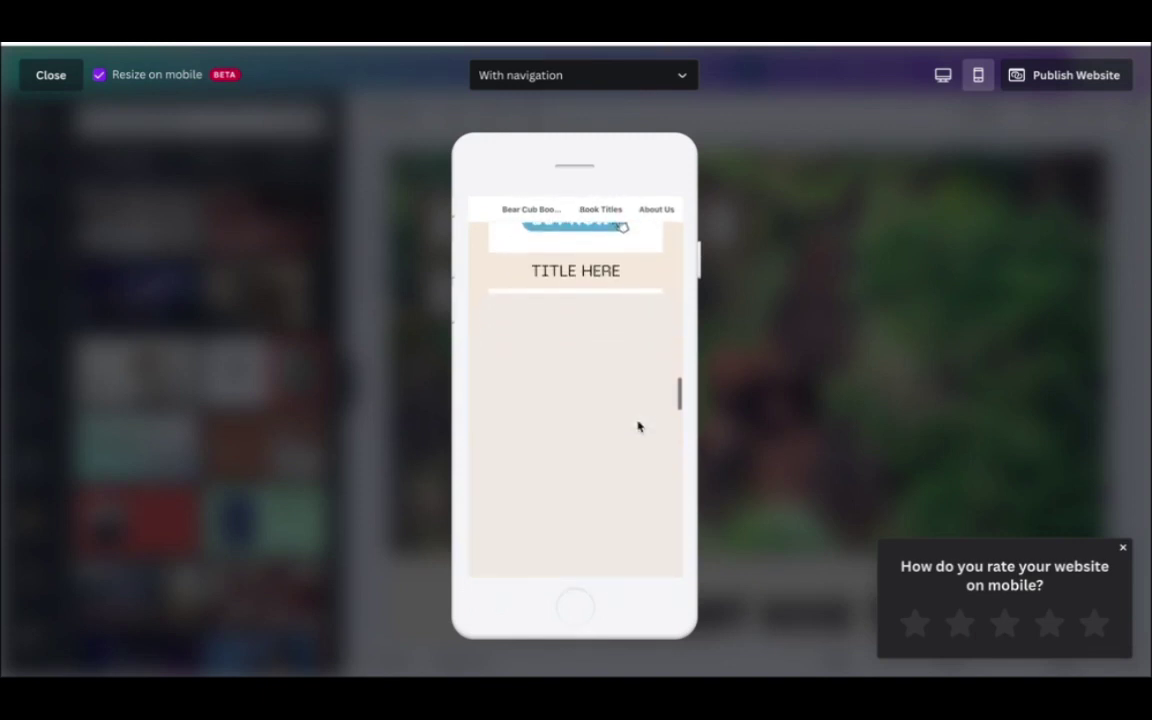
pyautogui.scroll(-3, 638, 427)
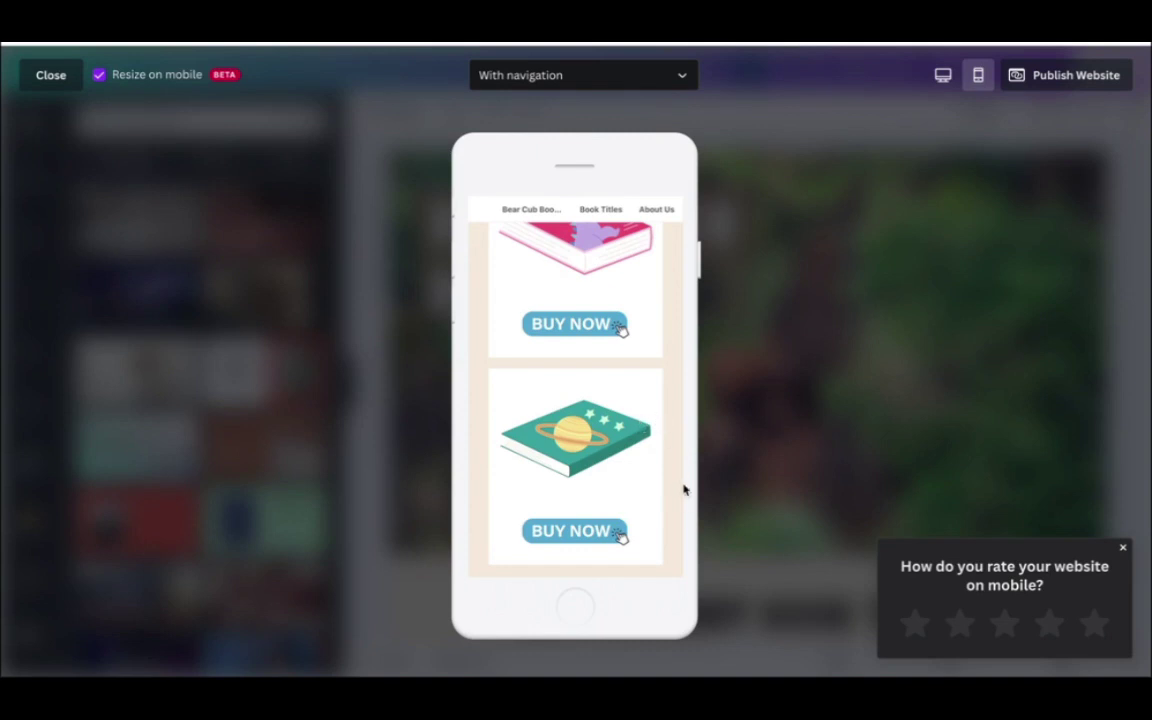
# Step: Leave the preview and open the Publish Website panel with its domain options
pyautogui.press('Escape')
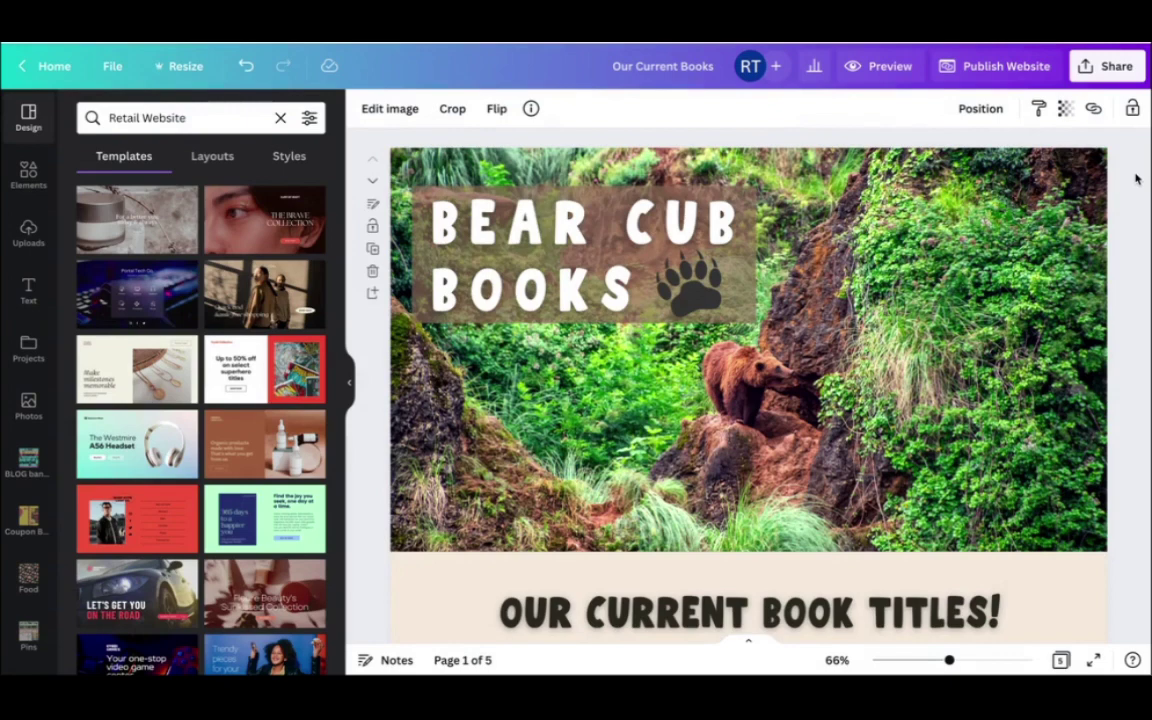
pyautogui.click(997, 68)
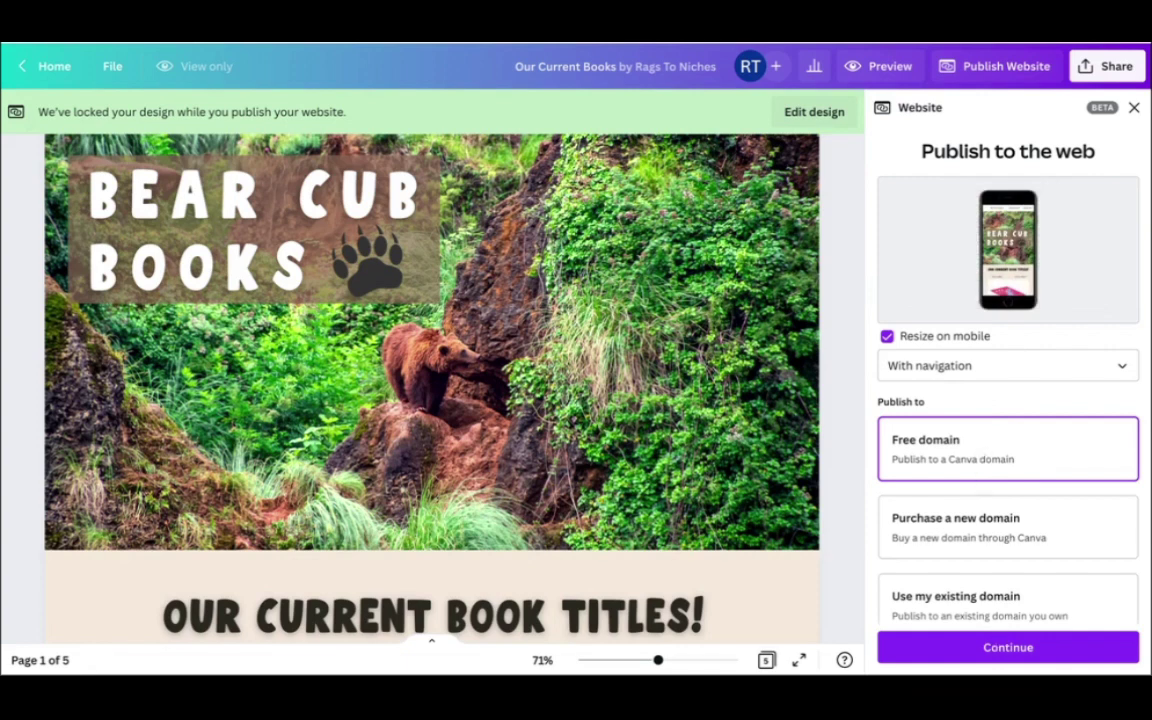
# Step: Continue with the free Canva domain and click into the empty .my.canva.site subdomain field
pyautogui.click(1091, 648)
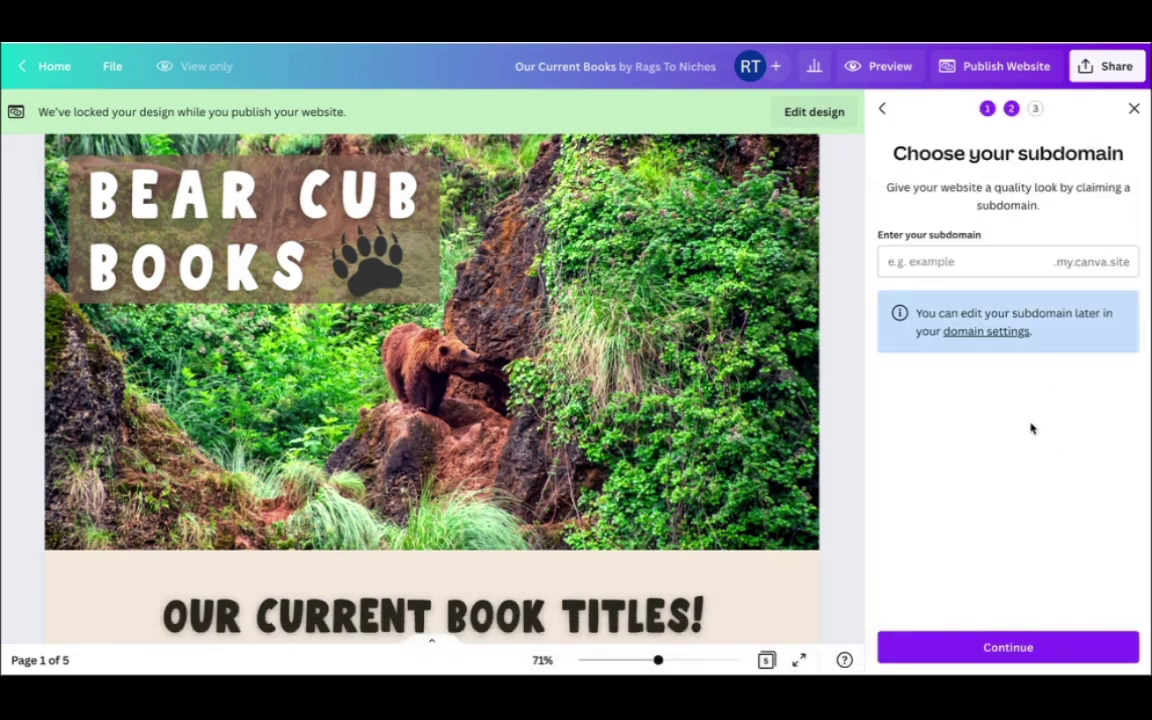
pyautogui.click(1018, 263)
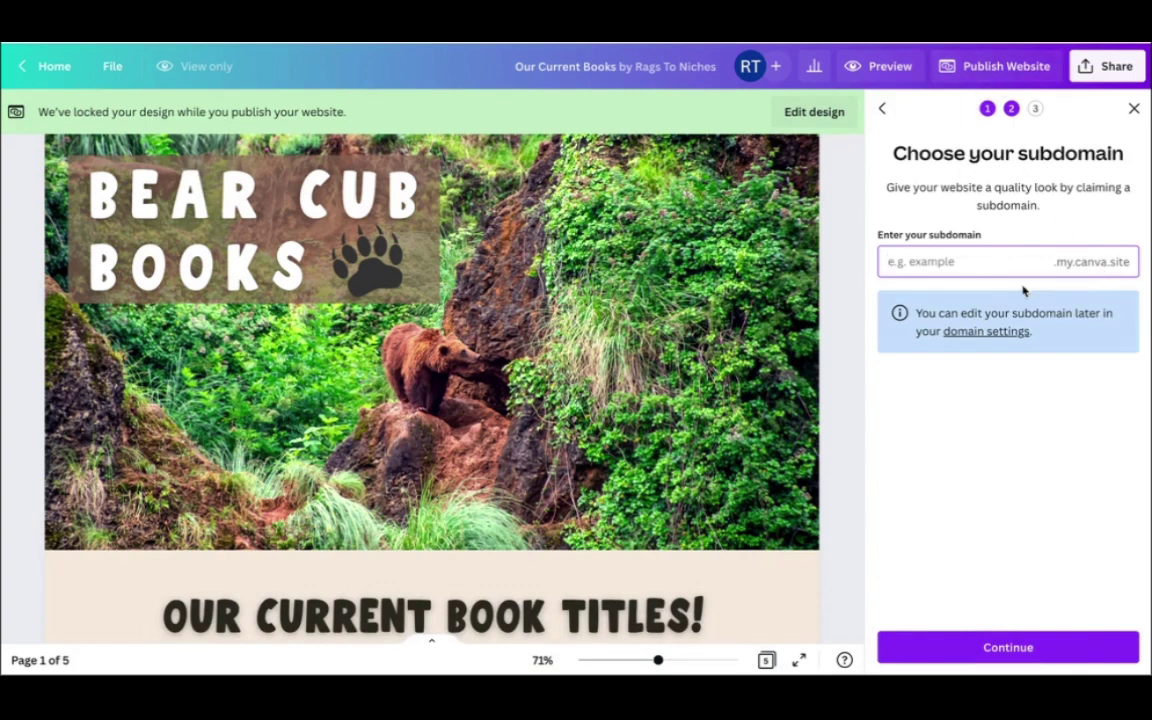
# Step: Return to the Publish to the web domain choices and scroll through the options
pyautogui.click(882, 108)
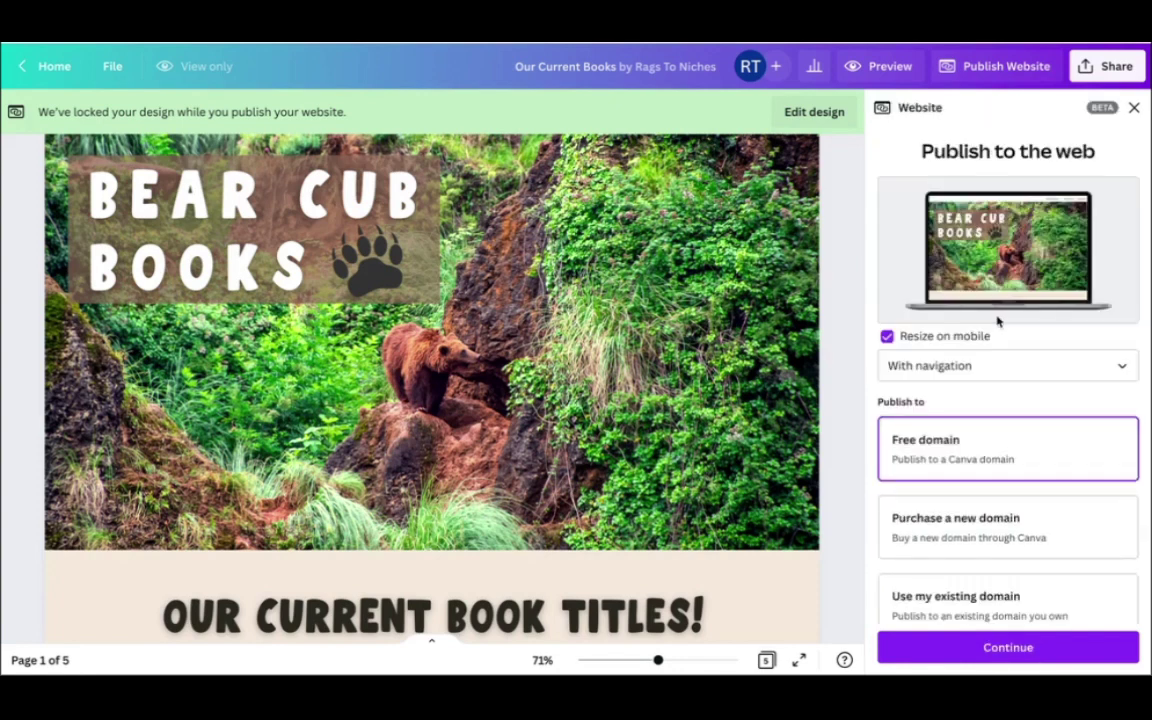
pyautogui.scroll(-1, 1075, 481)
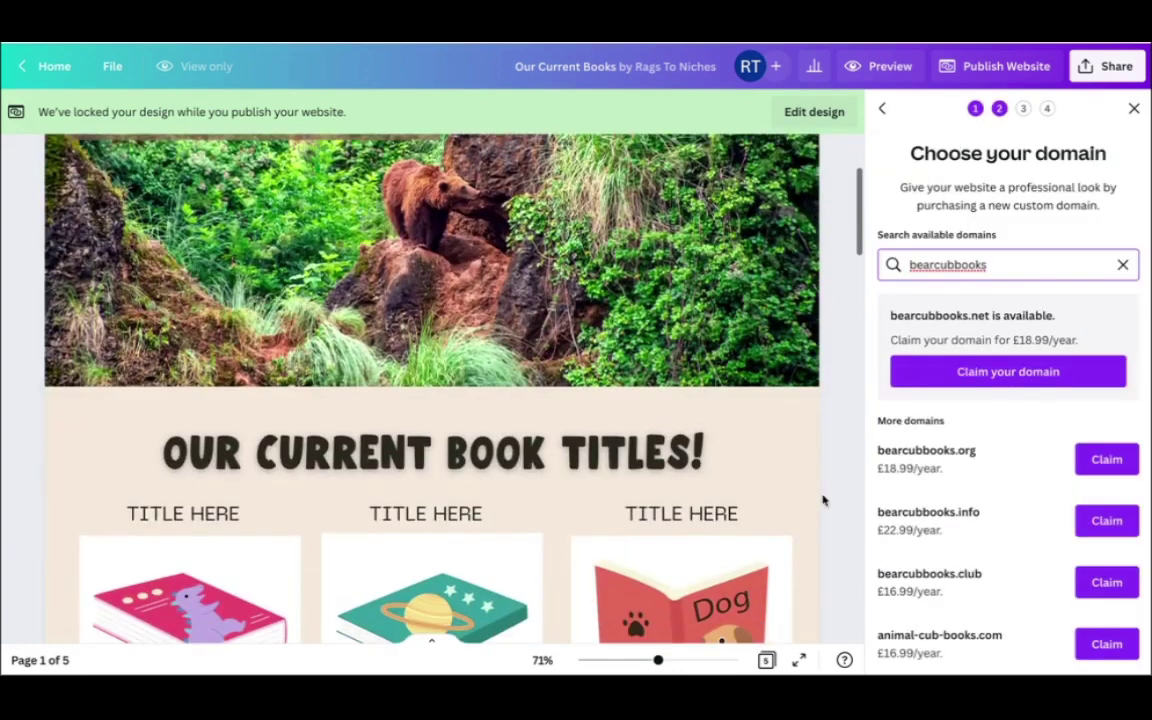
pyautogui.scroll(-3, 823, 498)
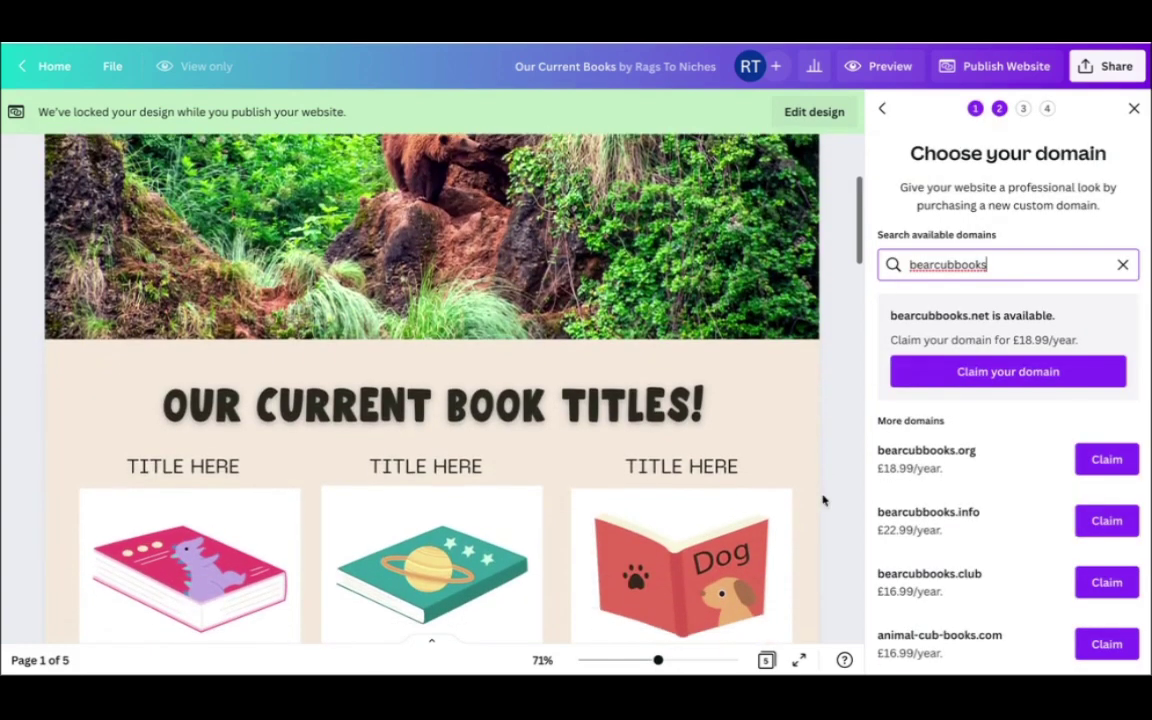
pyautogui.scroll(1, 823, 498)
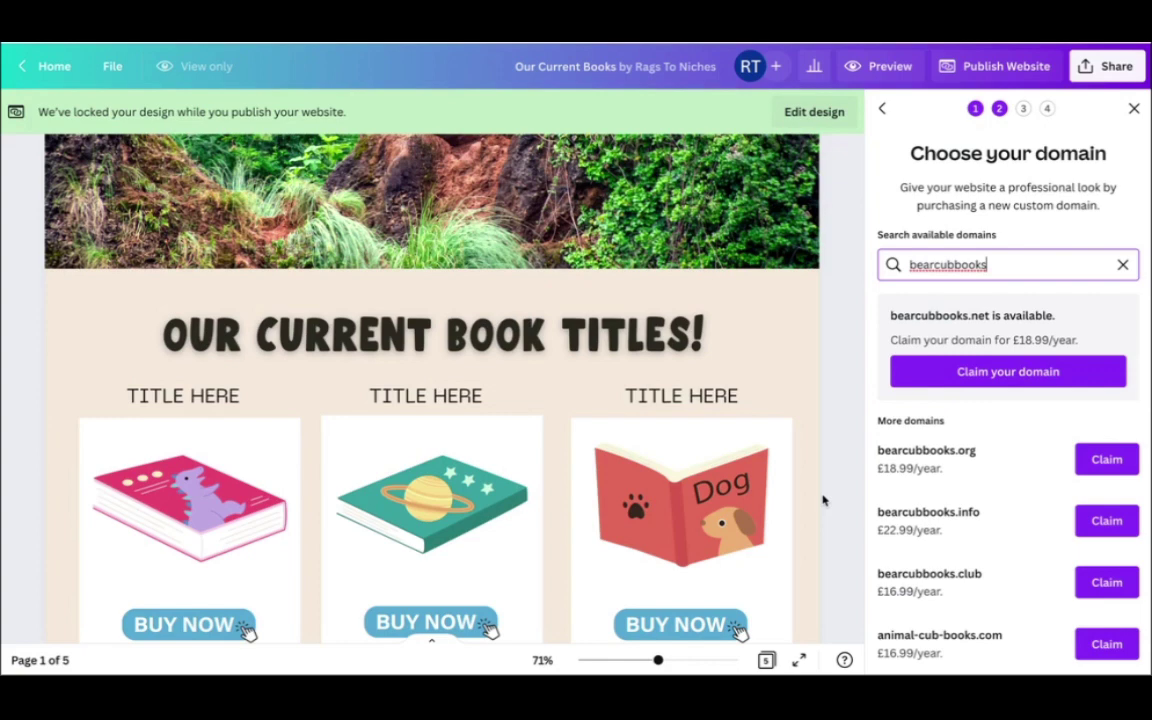
pyautogui.scroll(3, 822, 500)
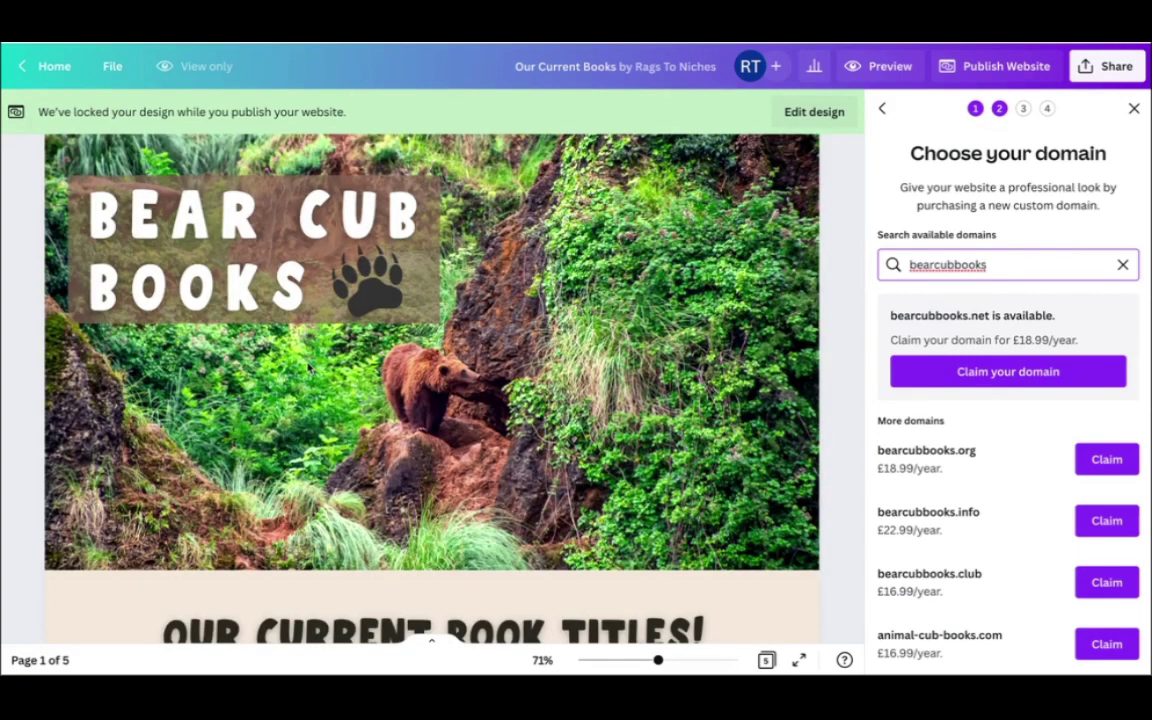
pyautogui.scroll(-10, 660, 355)
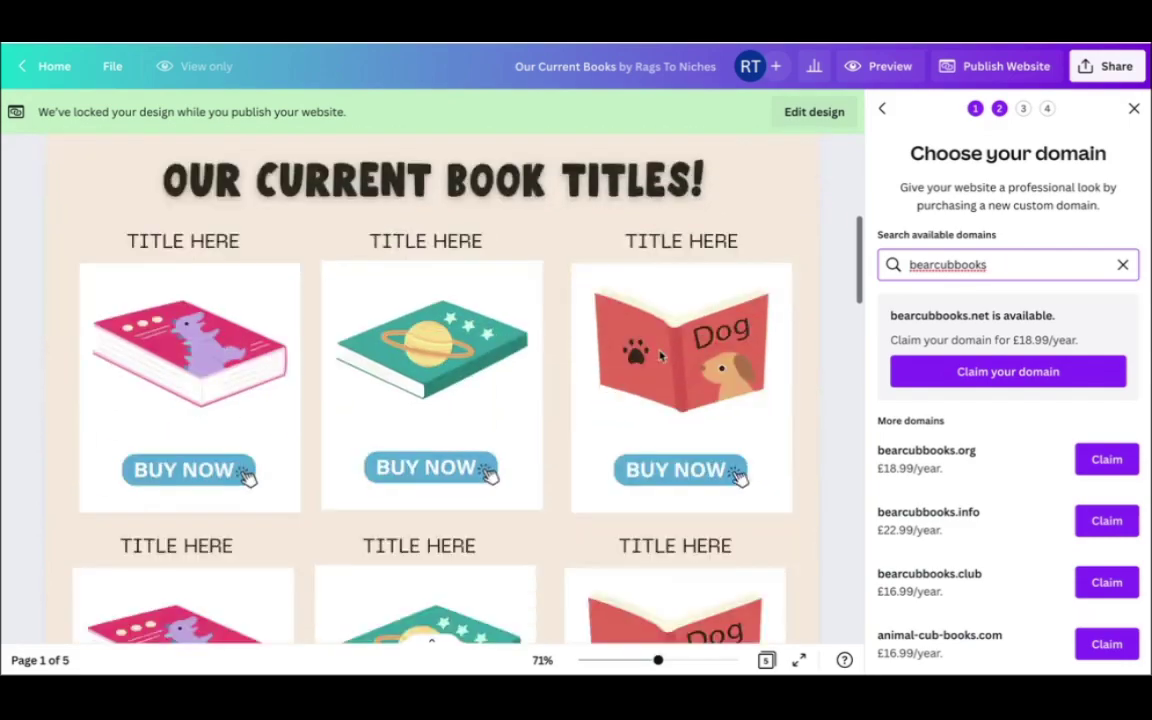
pyautogui.scroll(-10, 660, 355)
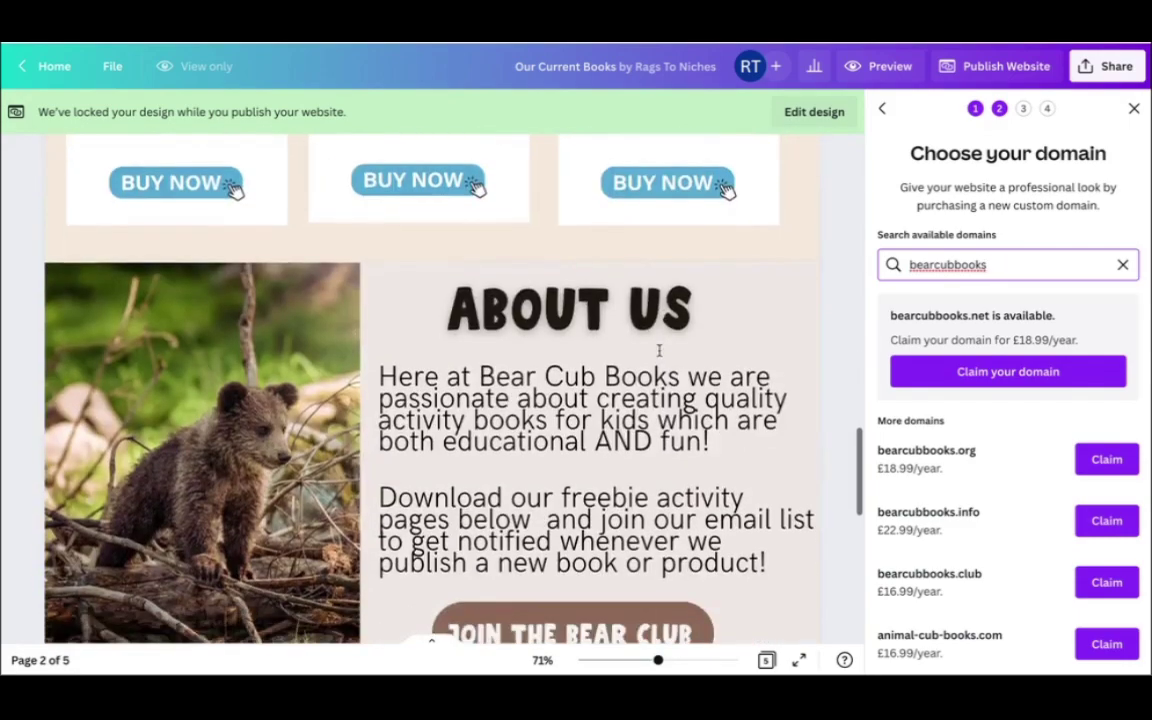
pyautogui.scroll(5, 660, 355)
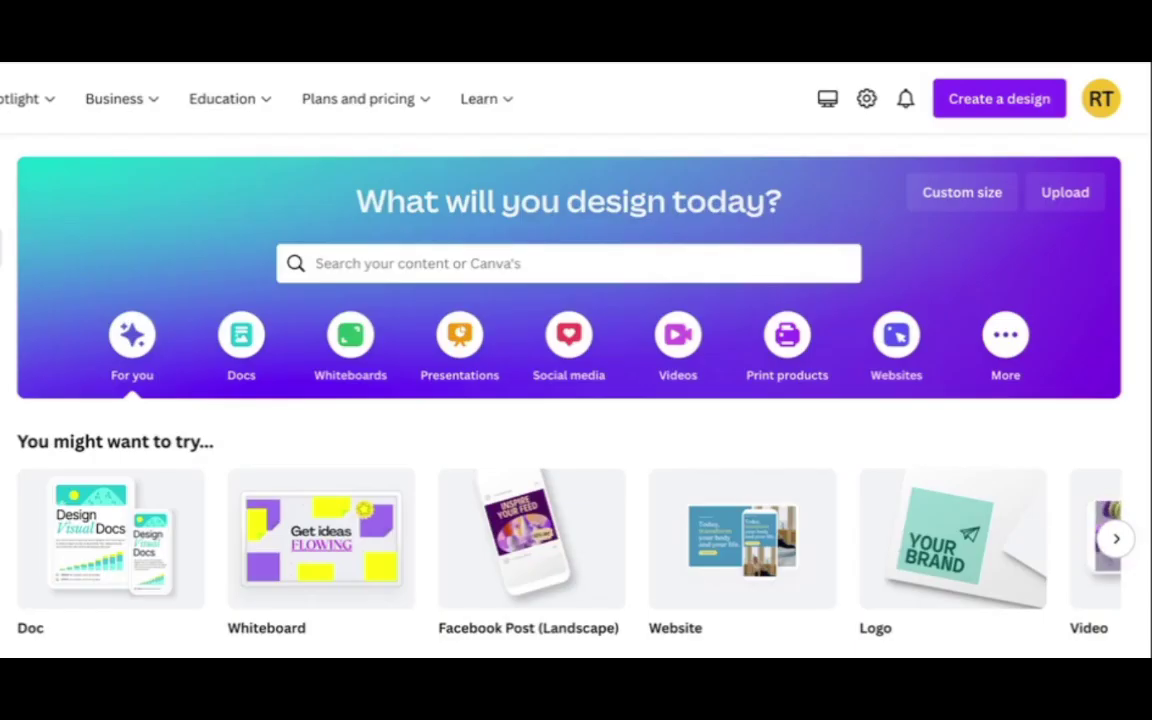
# Step: Scroll through the Bliss Point Massage pages, from the 'Find your bliss' hero to the Treatment Menu
pyautogui.scroll(-1, 568, 380)
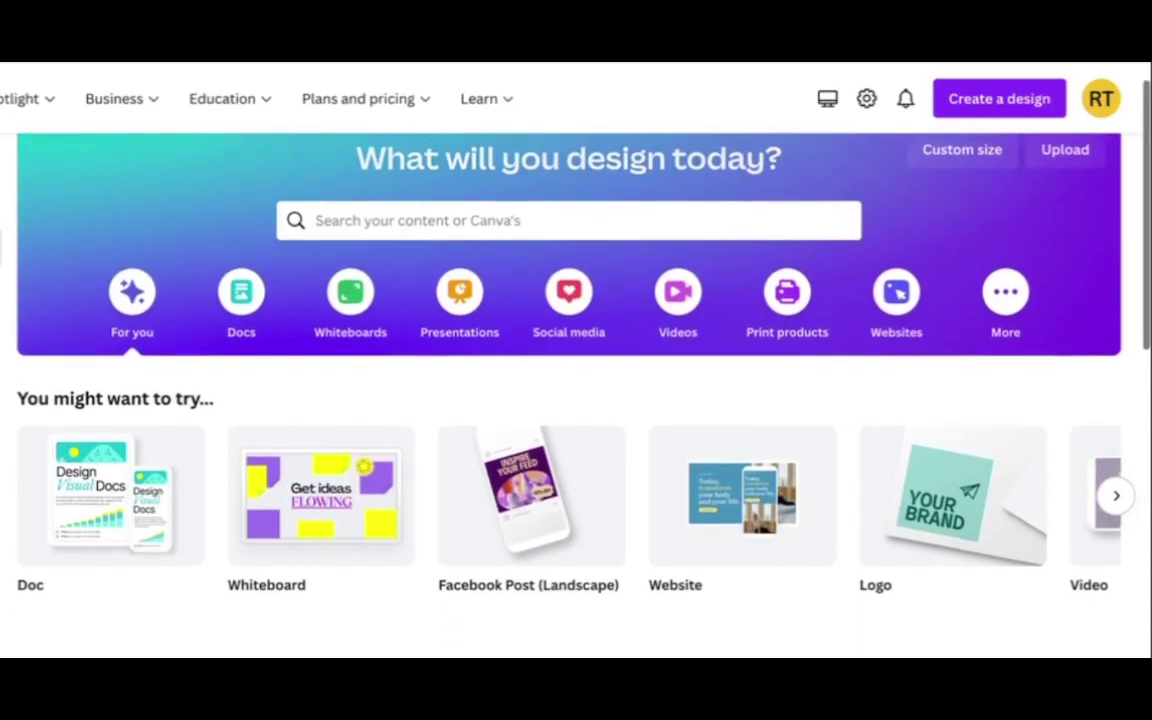
pyautogui.scroll(-1, 568, 380)
pyautogui.scroll(-2, 568, 380)
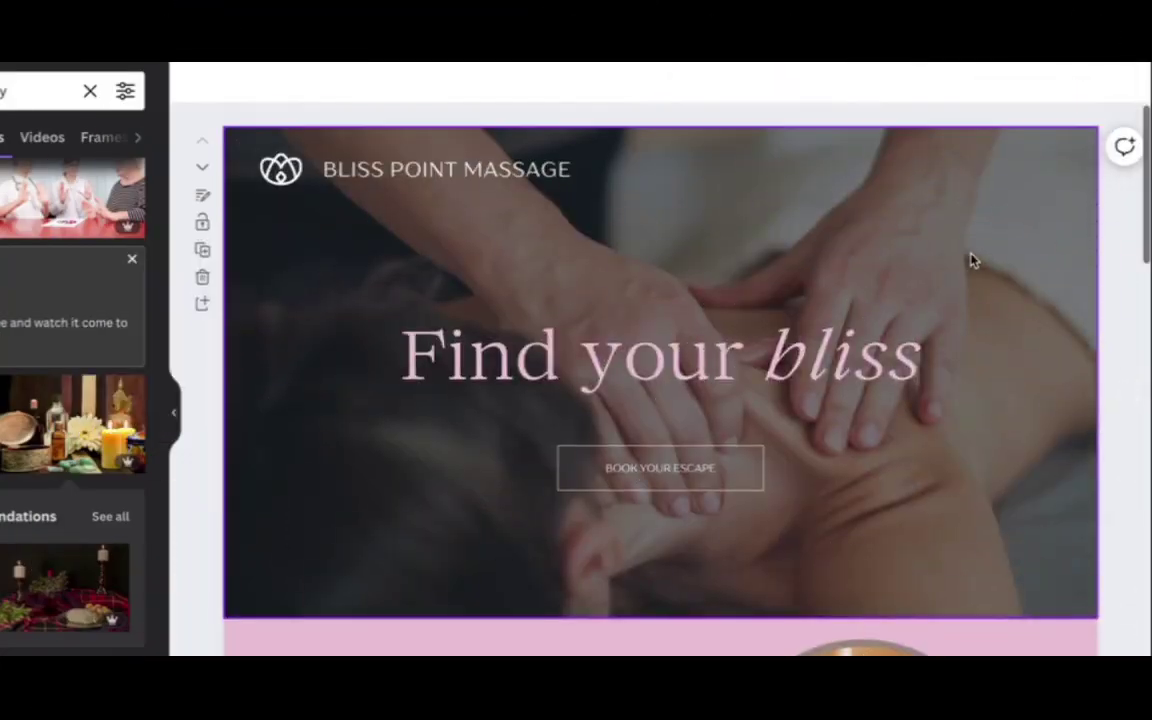
pyautogui.scroll(-1, 972, 260)
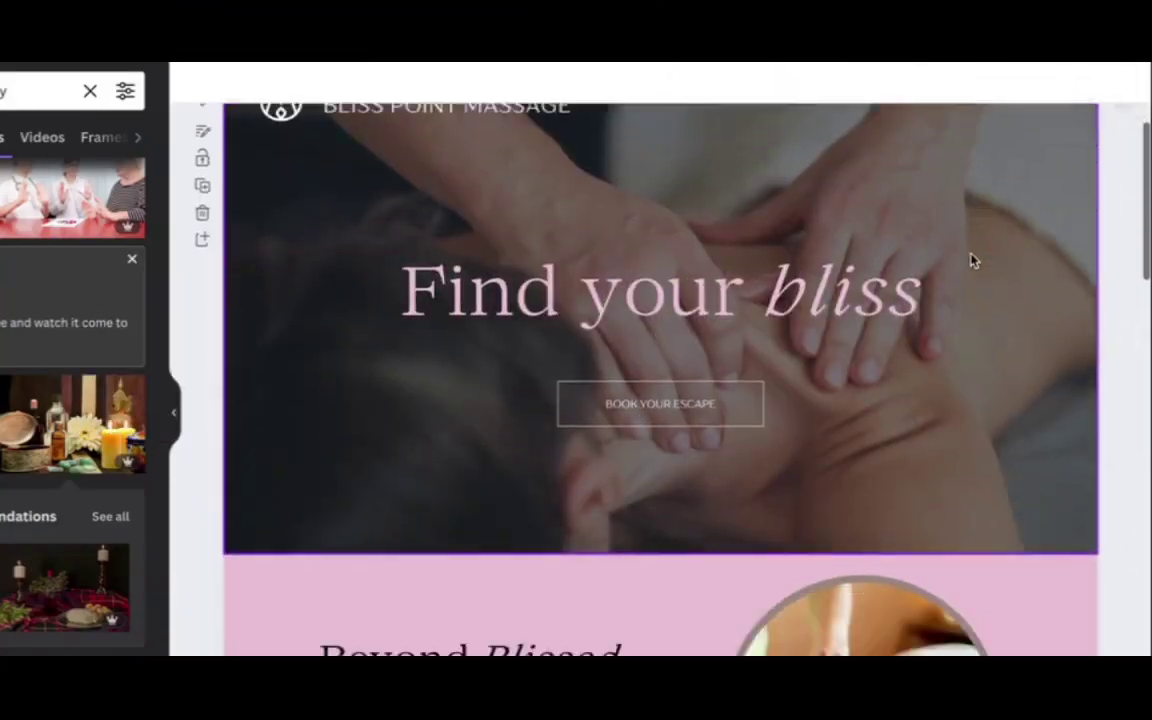
pyautogui.scroll(-6, 972, 258)
pyautogui.scroll(5, 677, 282)
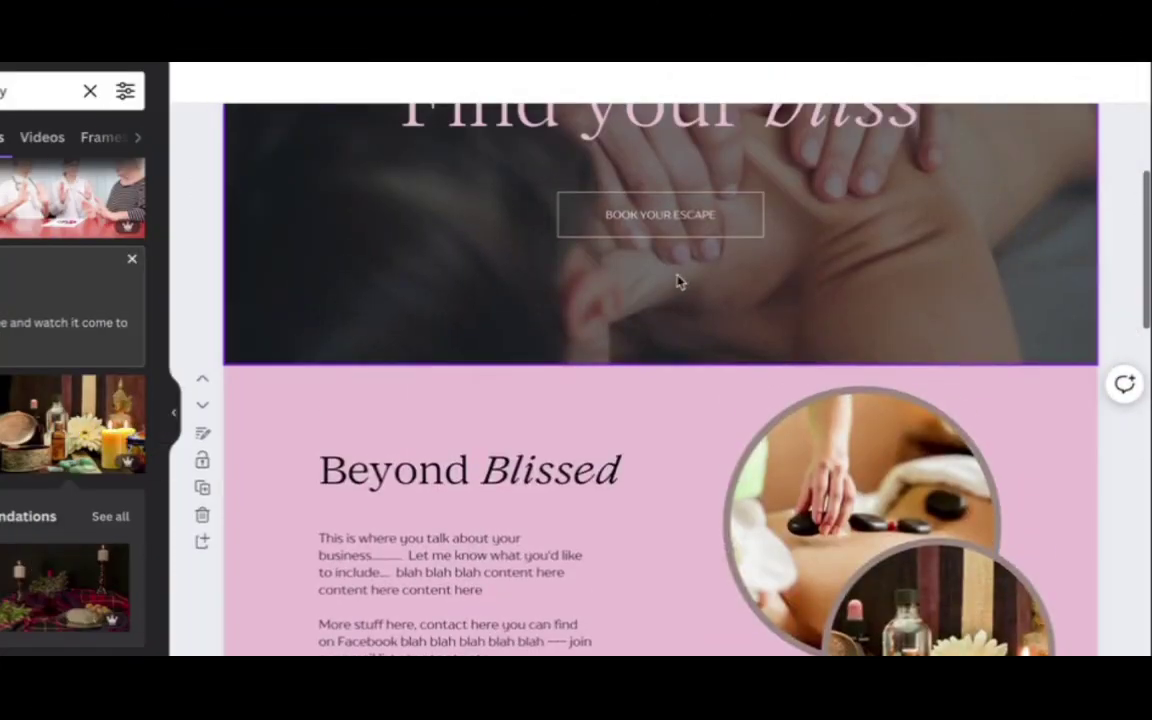
pyautogui.scroll(-10, 677, 282)
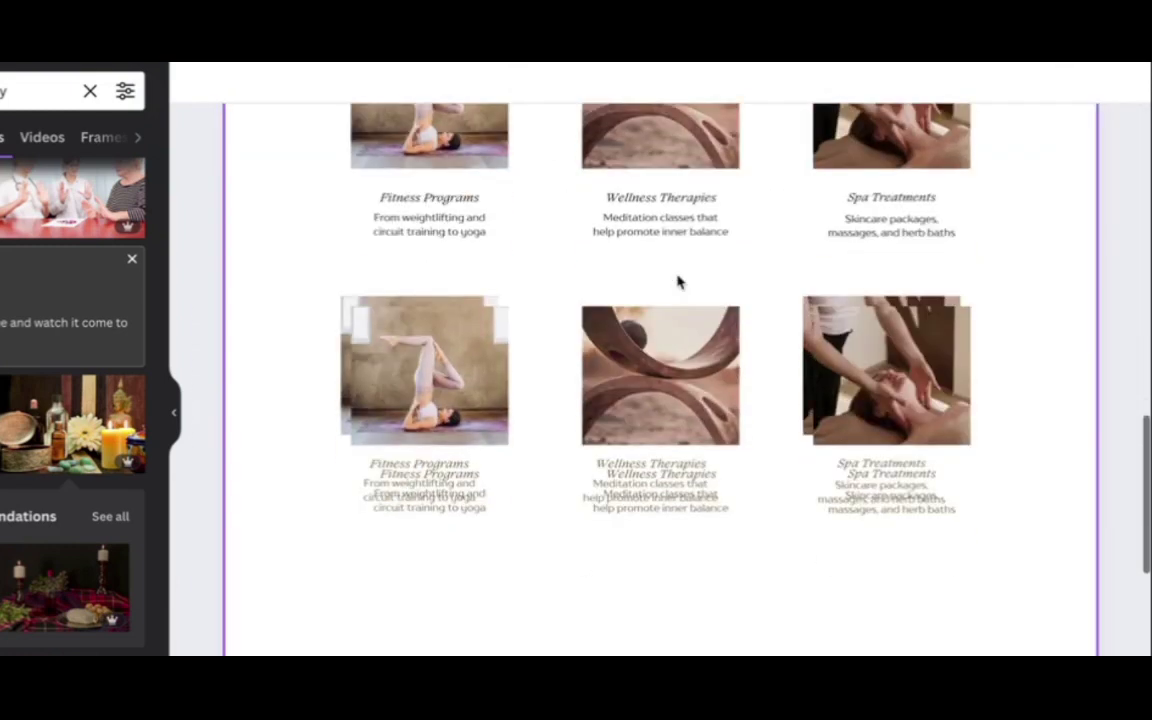
pyautogui.scroll(3, 677, 282)
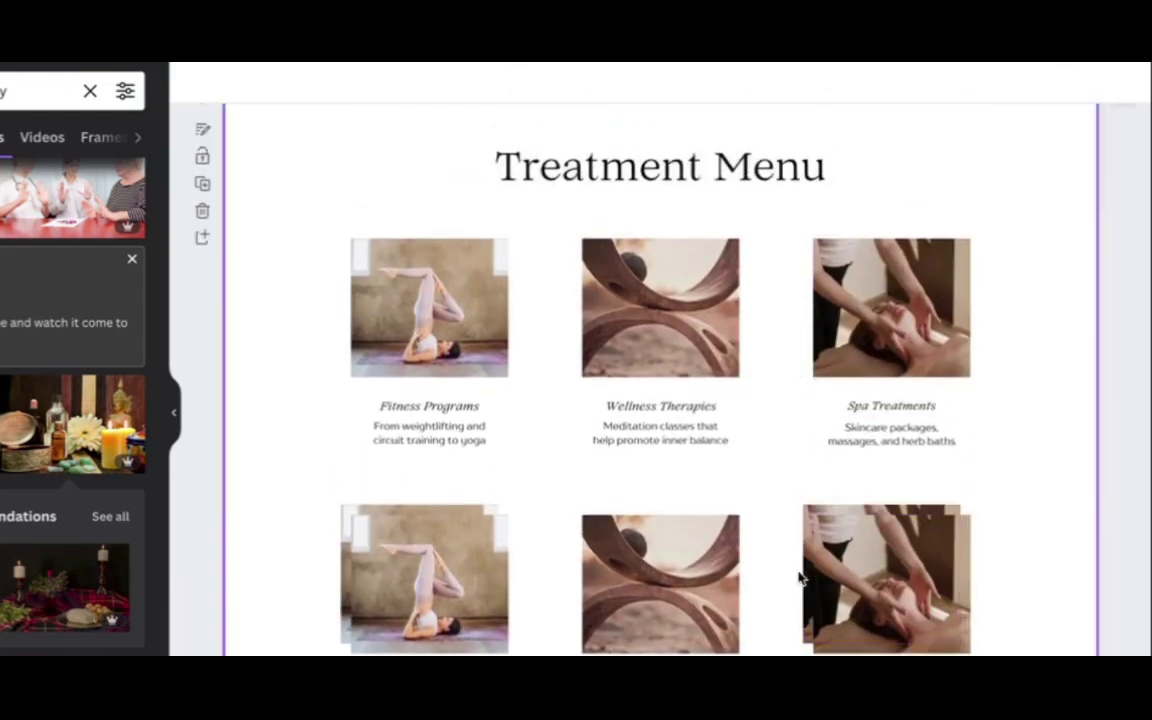
pyautogui.scroll(5, 768, 315)
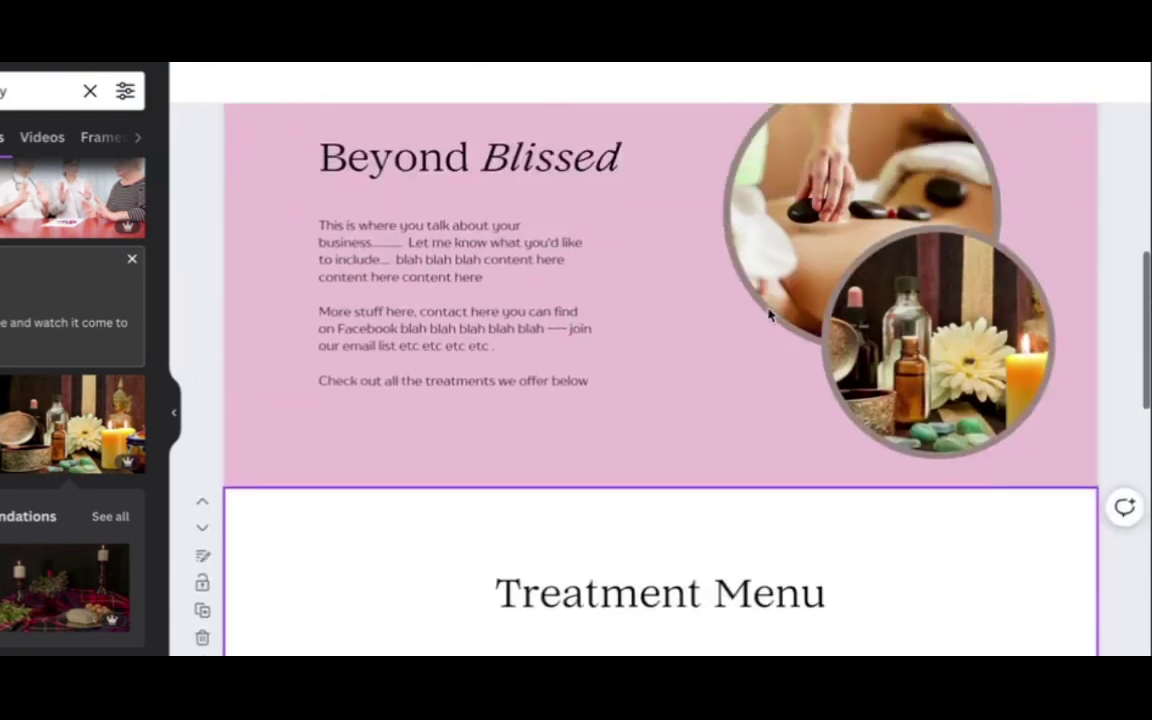
pyautogui.scroll(2, 768, 315)
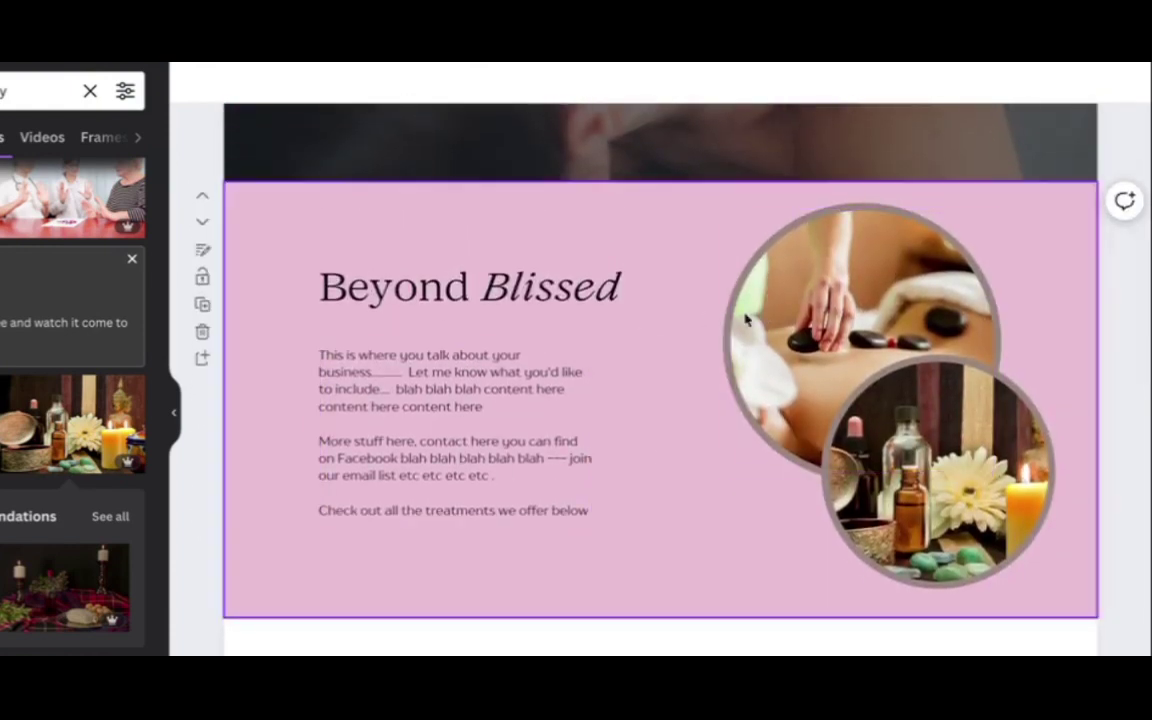
pyautogui.scroll(4, 745, 318)
pyautogui.scroll(-6, 745, 318)
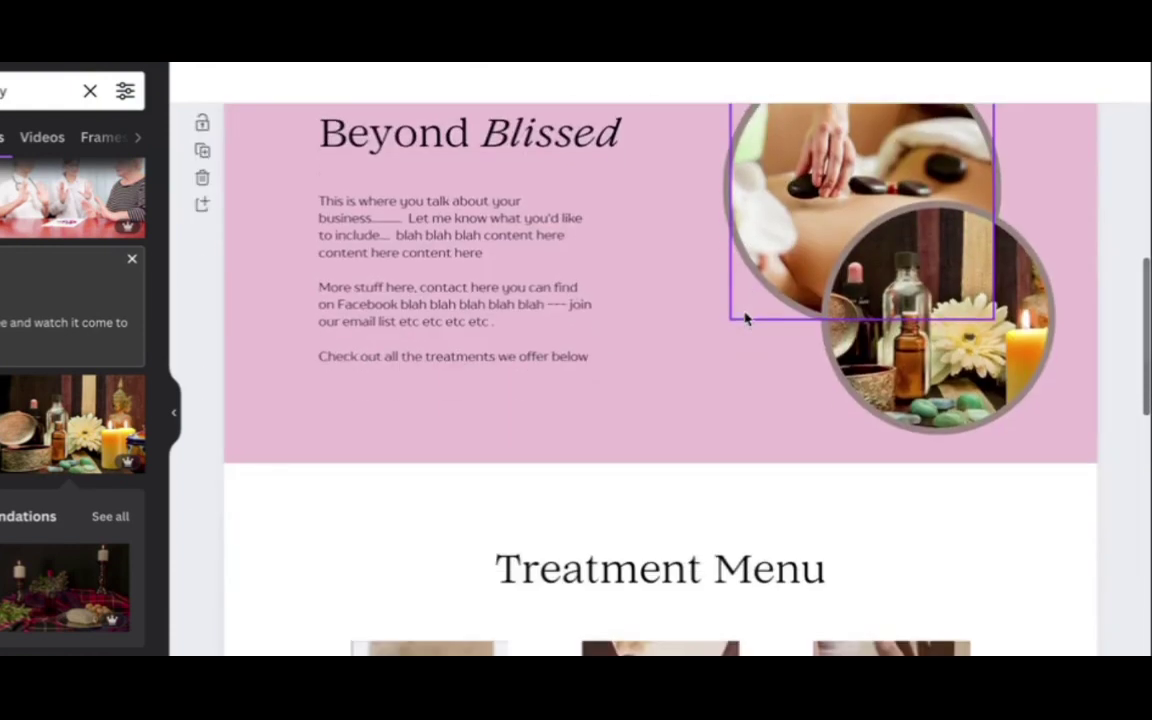
pyautogui.scroll(5, 748, 247)
pyautogui.scroll(-8, 975, 522)
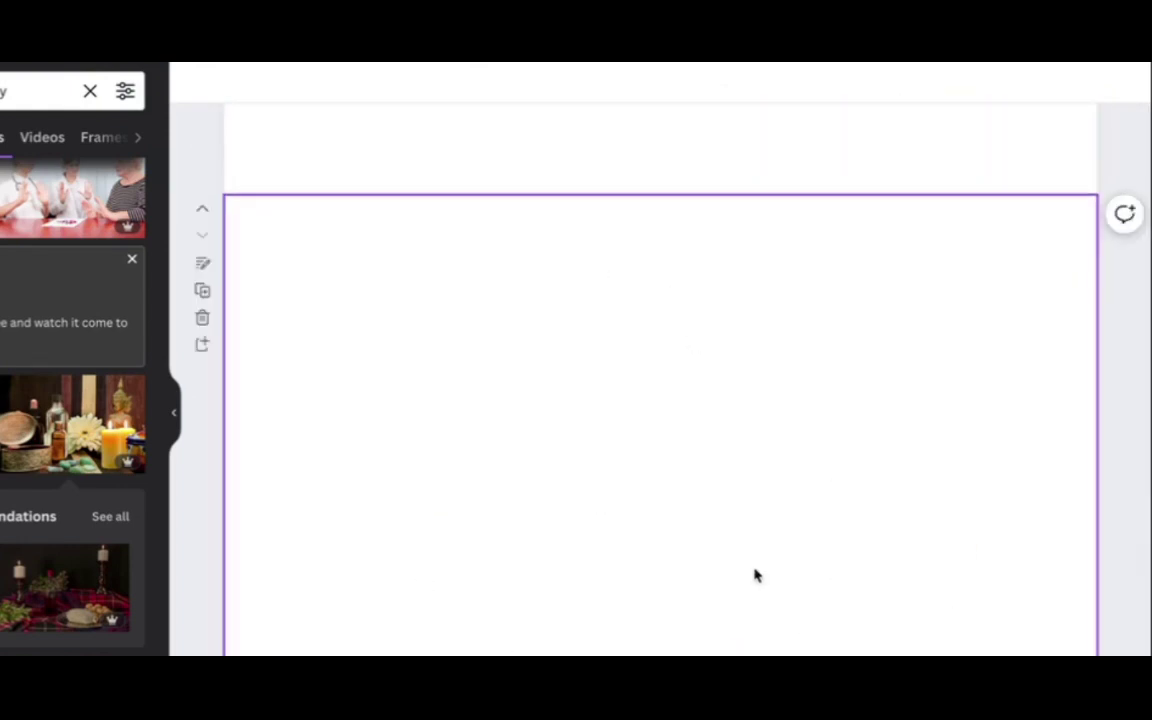
pyautogui.scroll(-1, 755, 575)
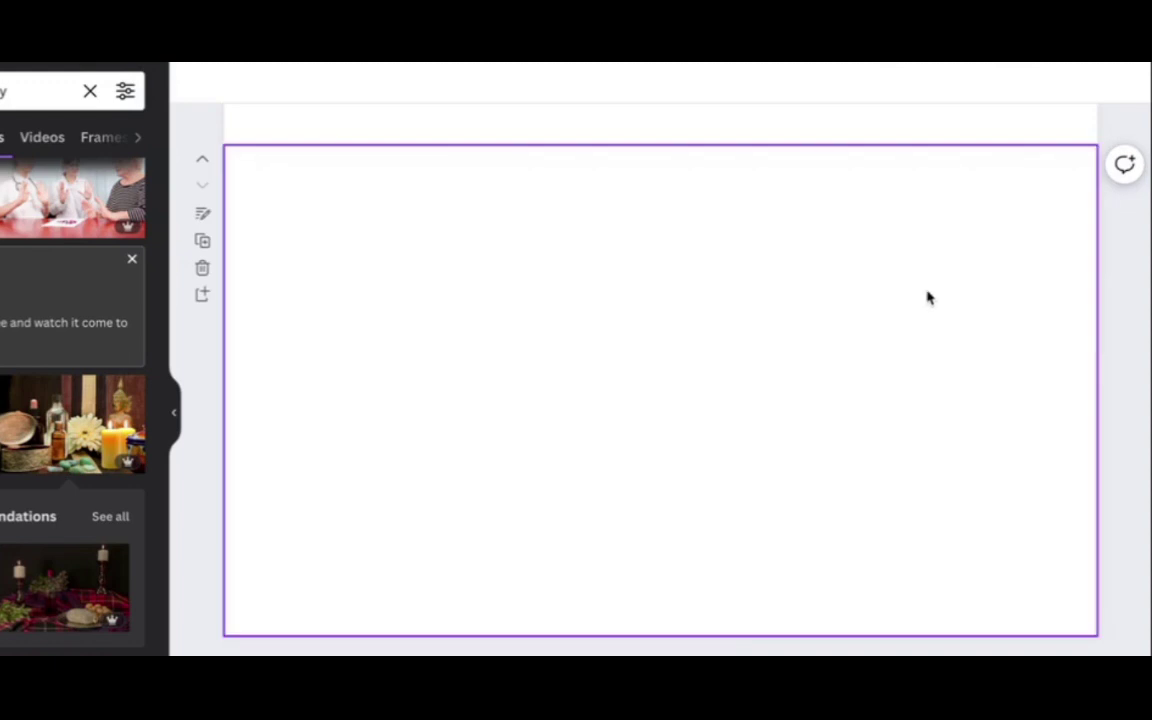
pyautogui.scroll(-1, 805, 314)
pyautogui.scroll(-1, 330, 234)
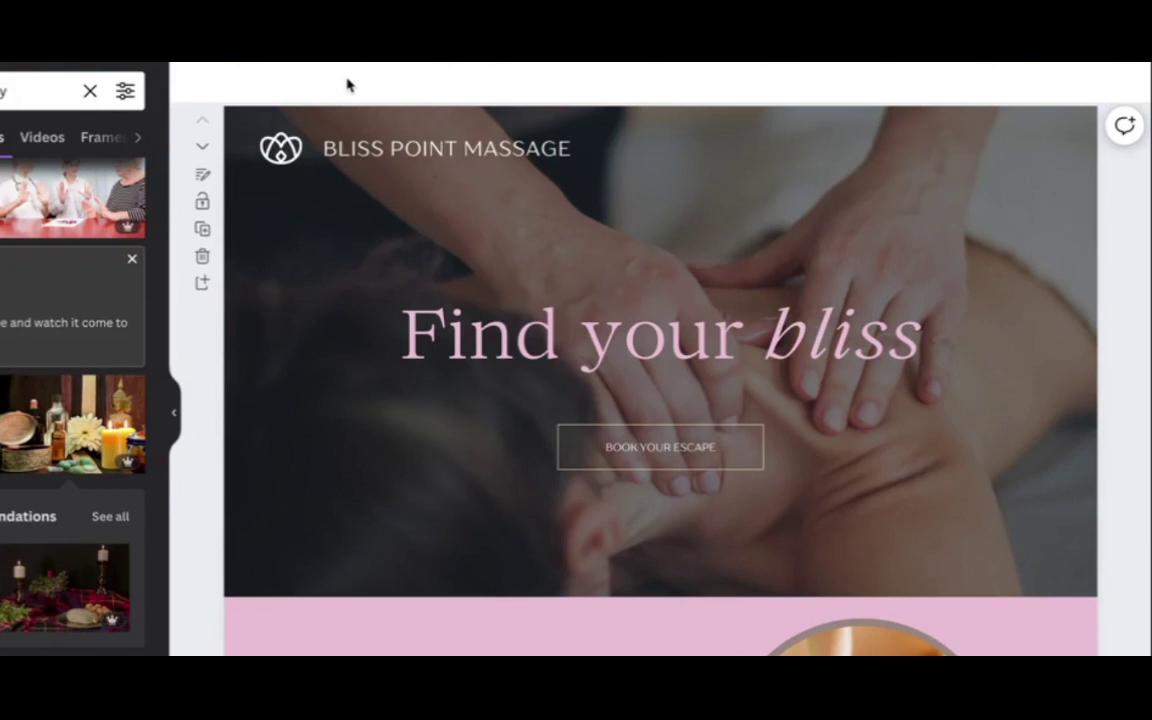
pyautogui.scroll(-5, 267, 339)
pyautogui.scroll(4, 267, 341)
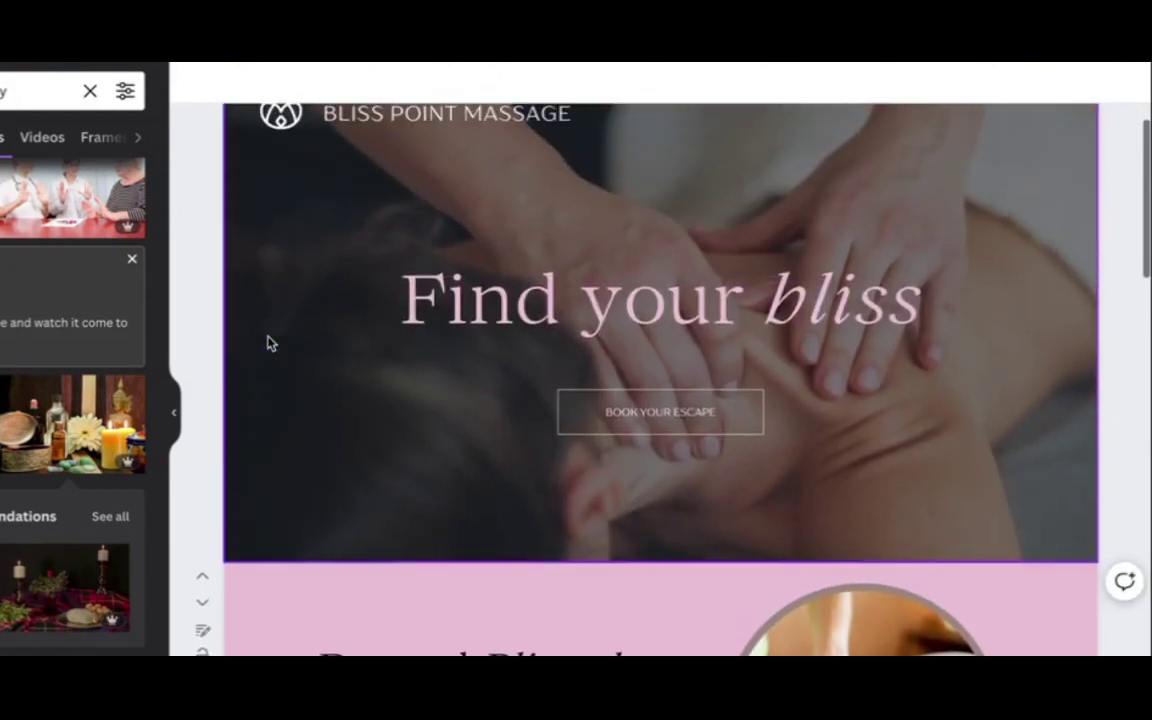